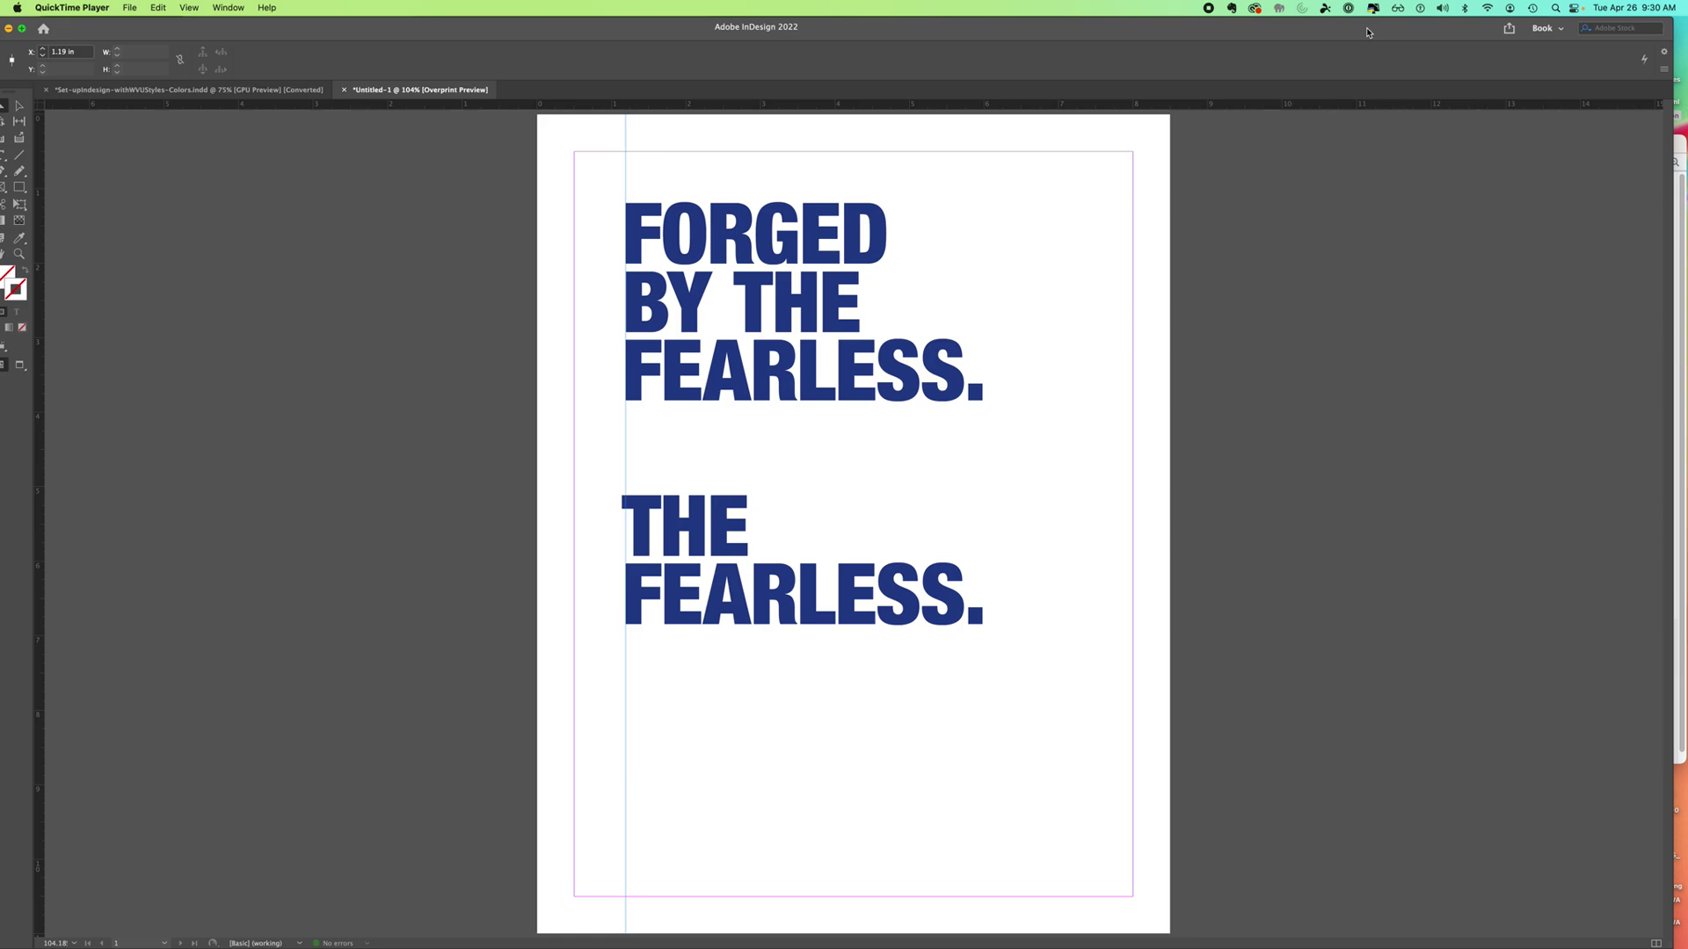
Bring the InDesign document forward and select the FORGED BY THE FEARLESS. text frame.
{"action": "left_click", "coordinate": [563, 39]}
{"action": "left_click_drag", "start_coordinate": [545, 32], "coordinate": [558, 30]}
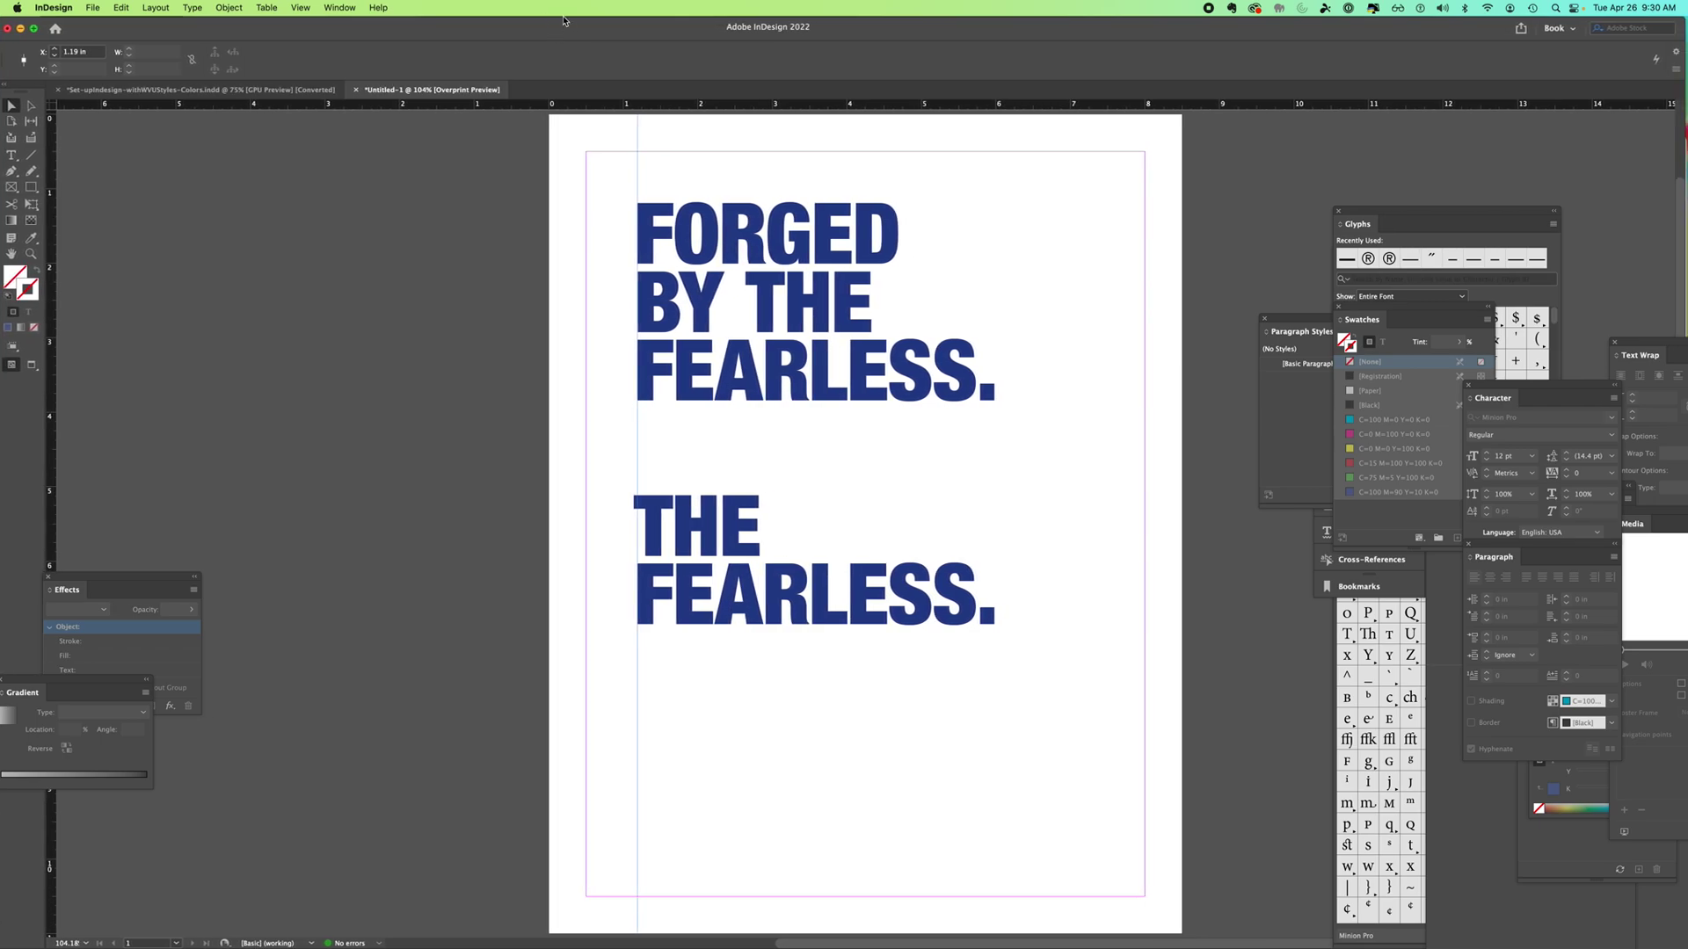
{"action": "left_click", "coordinate": [656, 378]}
Float the Glyphs, Character and Paragraph panels beside the headlines, then select the THE FEARLESS. frame.
{"action": "left_click", "coordinate": [545, 427]}
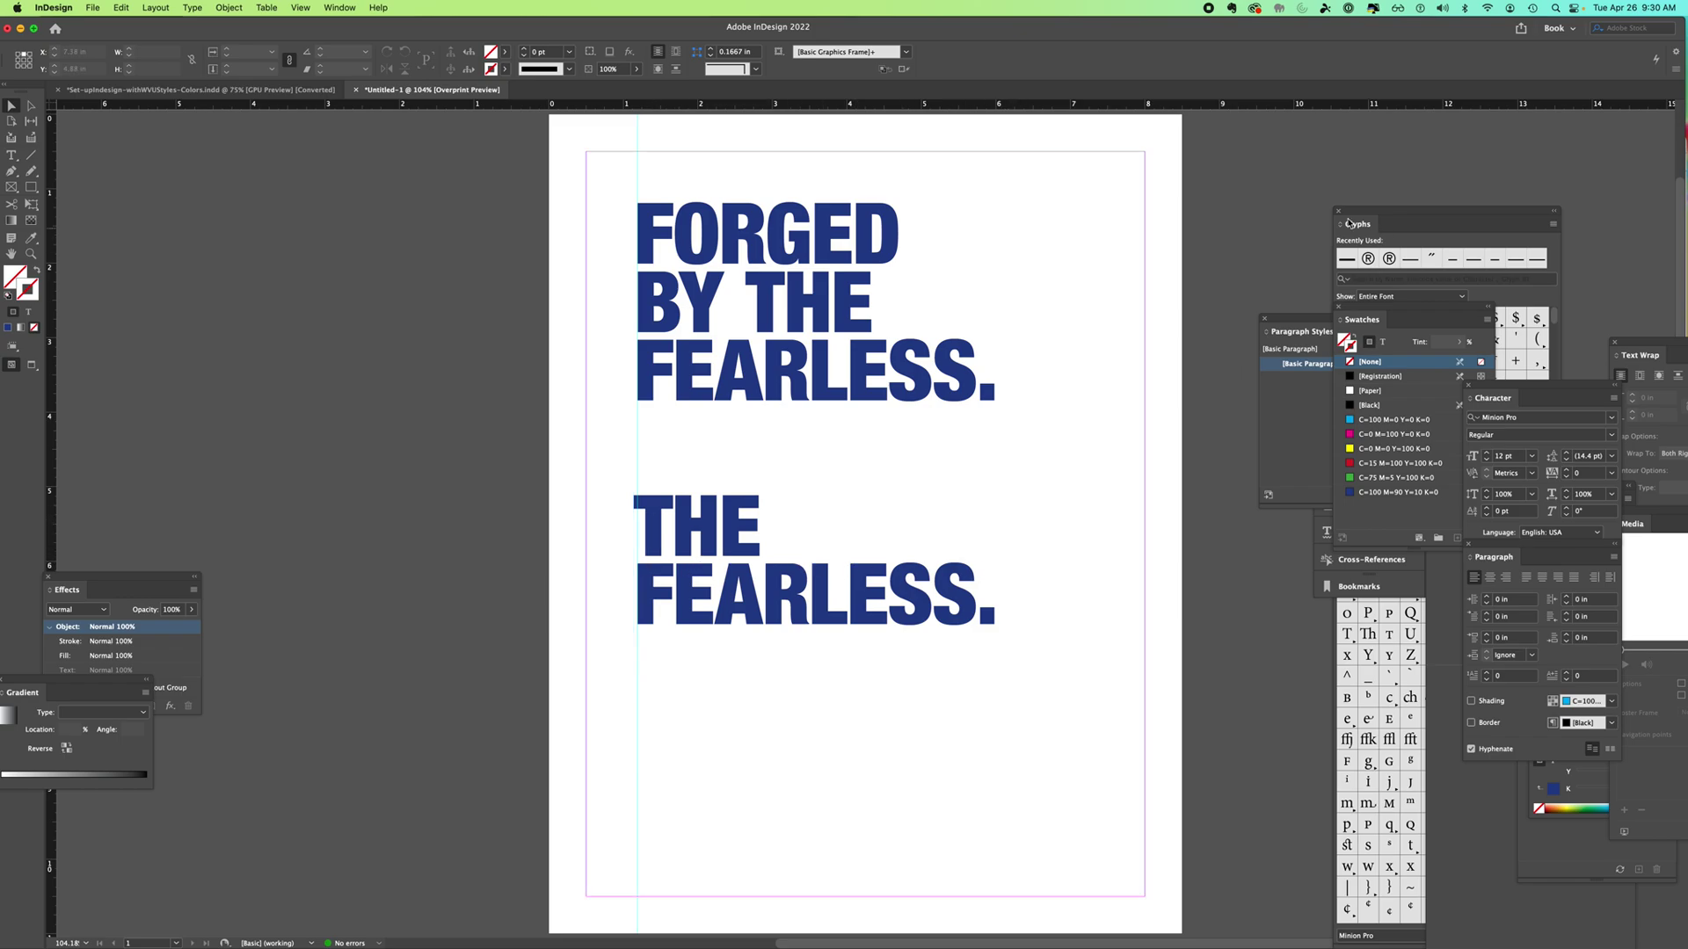
{"action": "left_click_drag", "start_coordinate": [1357, 215], "coordinate": [1241, 146]}
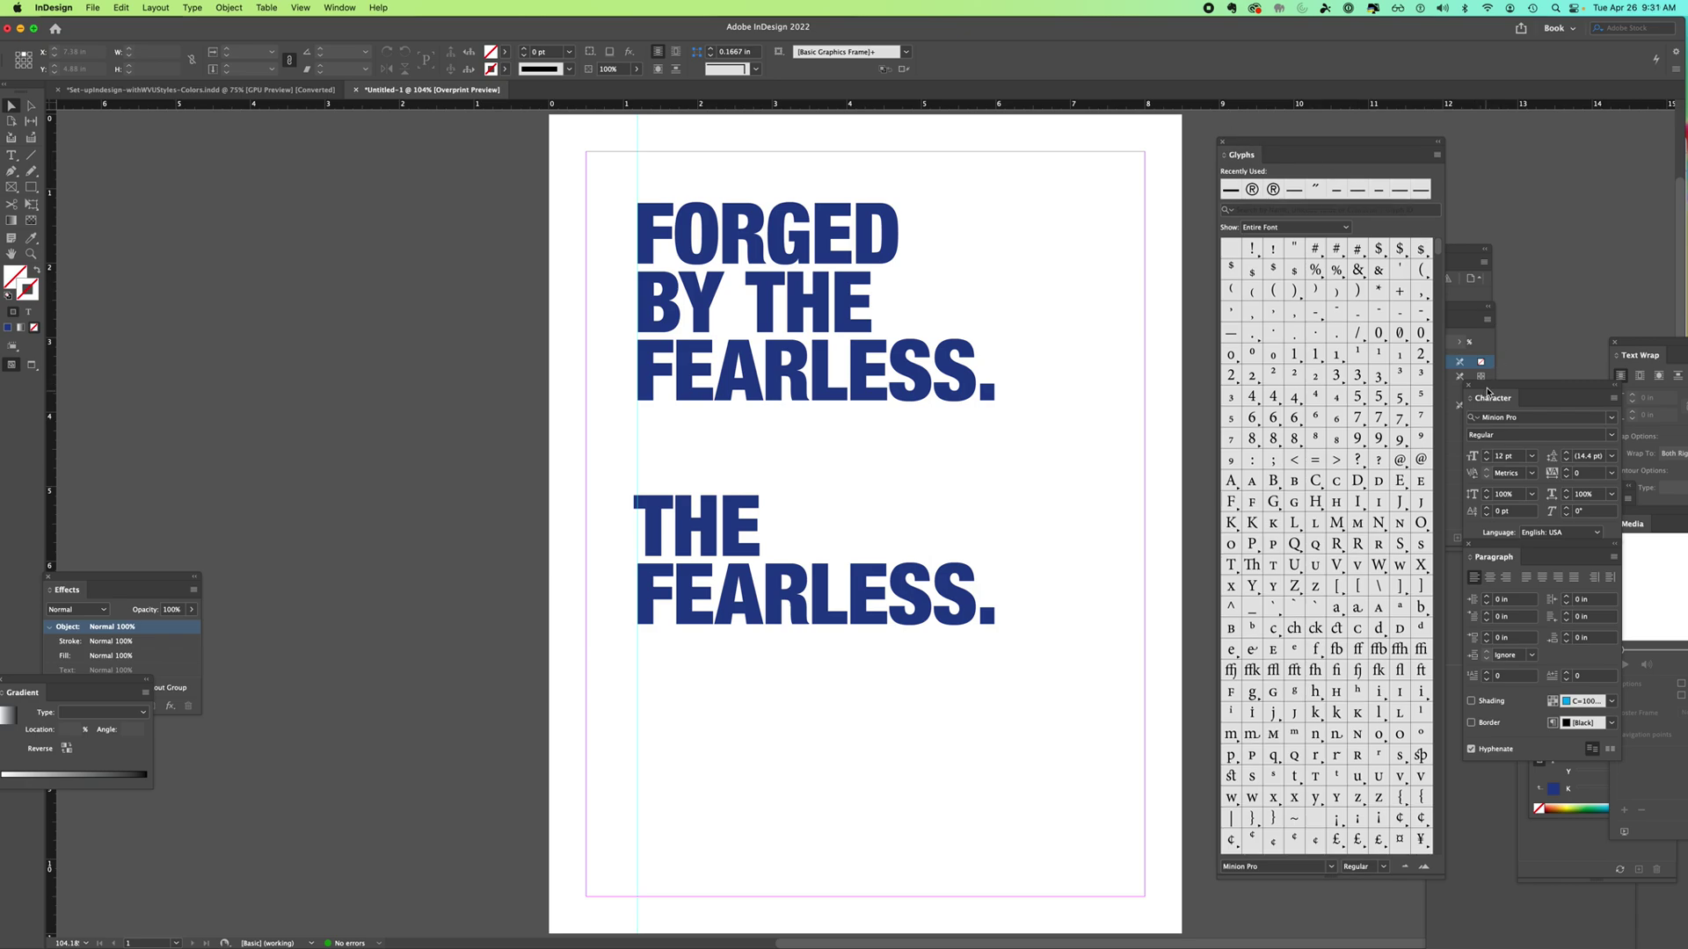
{"action": "left_click_drag", "start_coordinate": [1486, 391], "coordinate": [1228, 172]}
{"action": "left_click_drag", "start_coordinate": [1497, 551], "coordinate": [1131, 295]}
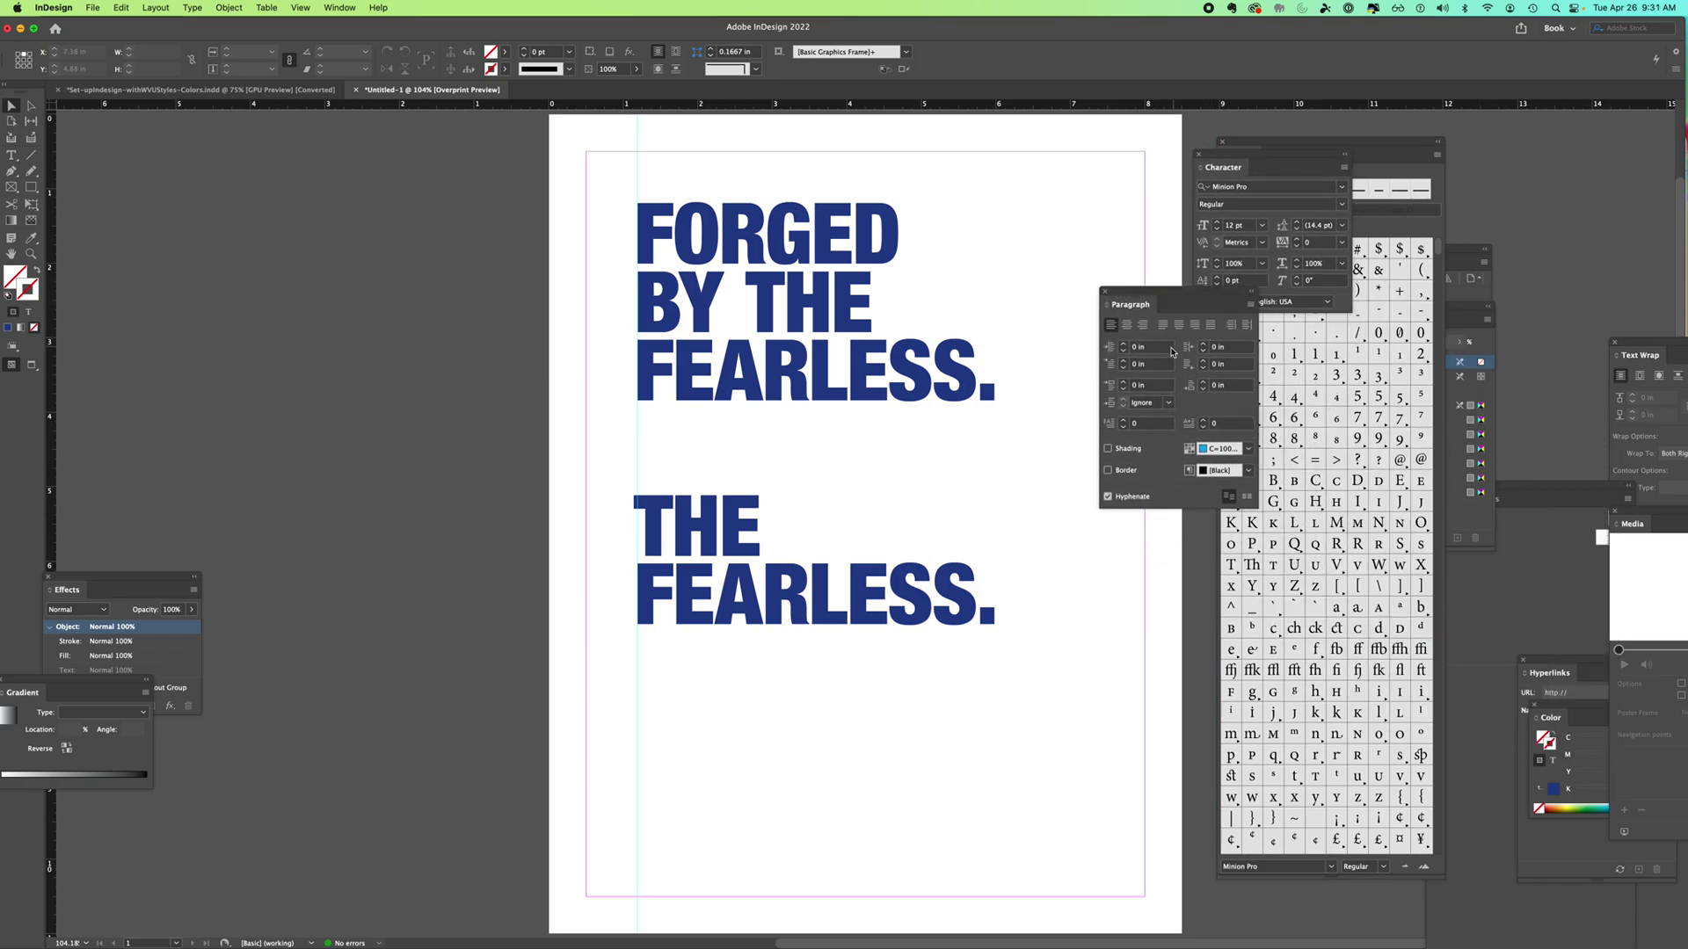
{"action": "left_click", "coordinate": [681, 596]}
Start editing the THE FEARLESS. text, then check Window > Type & Tables and close the menu.
{"action": "double_click", "coordinate": [682, 595]}
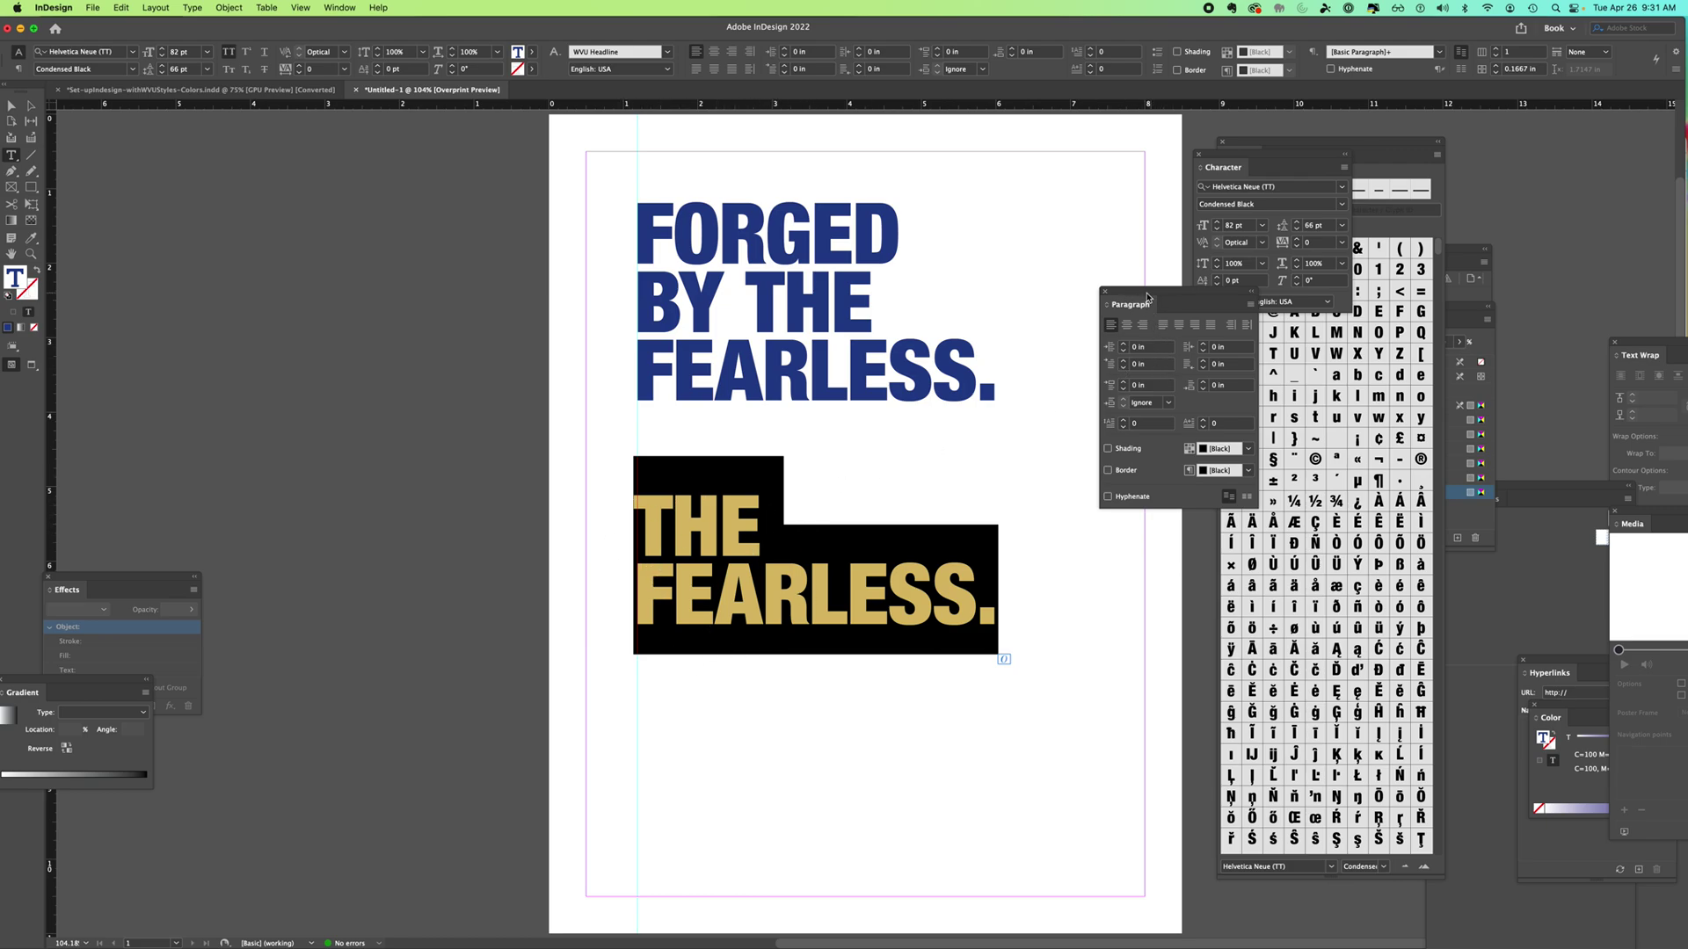
{"action": "left_click", "coordinate": [340, 8]}
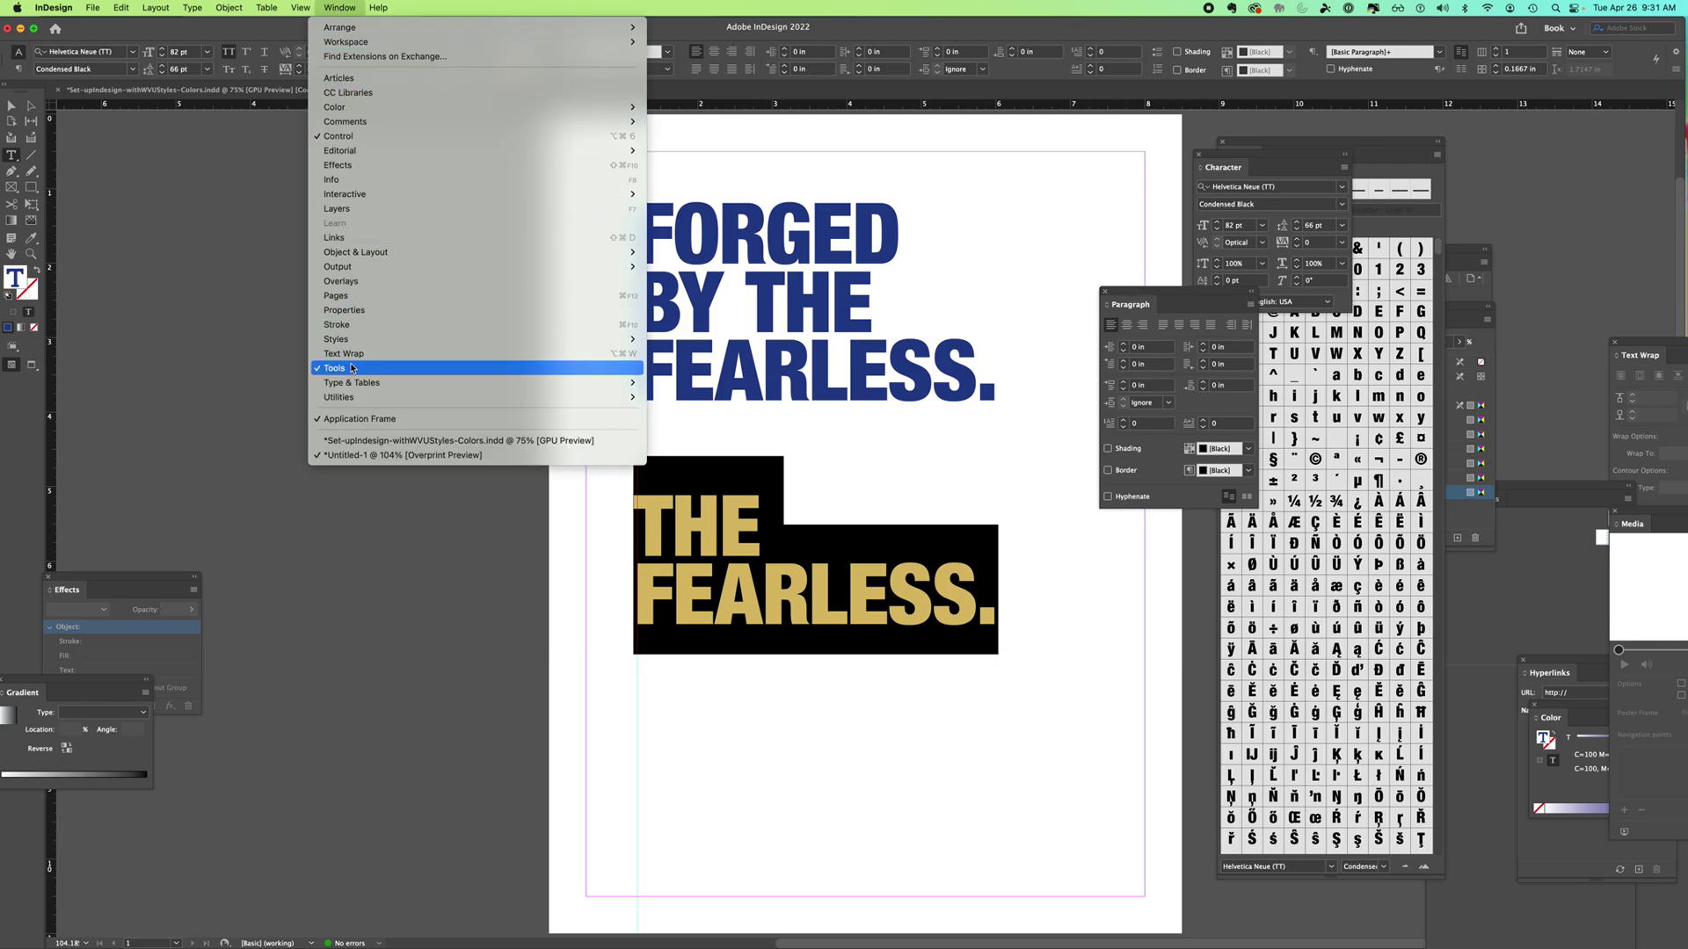
{"action": "mouse_move", "coordinate": [352, 383]}
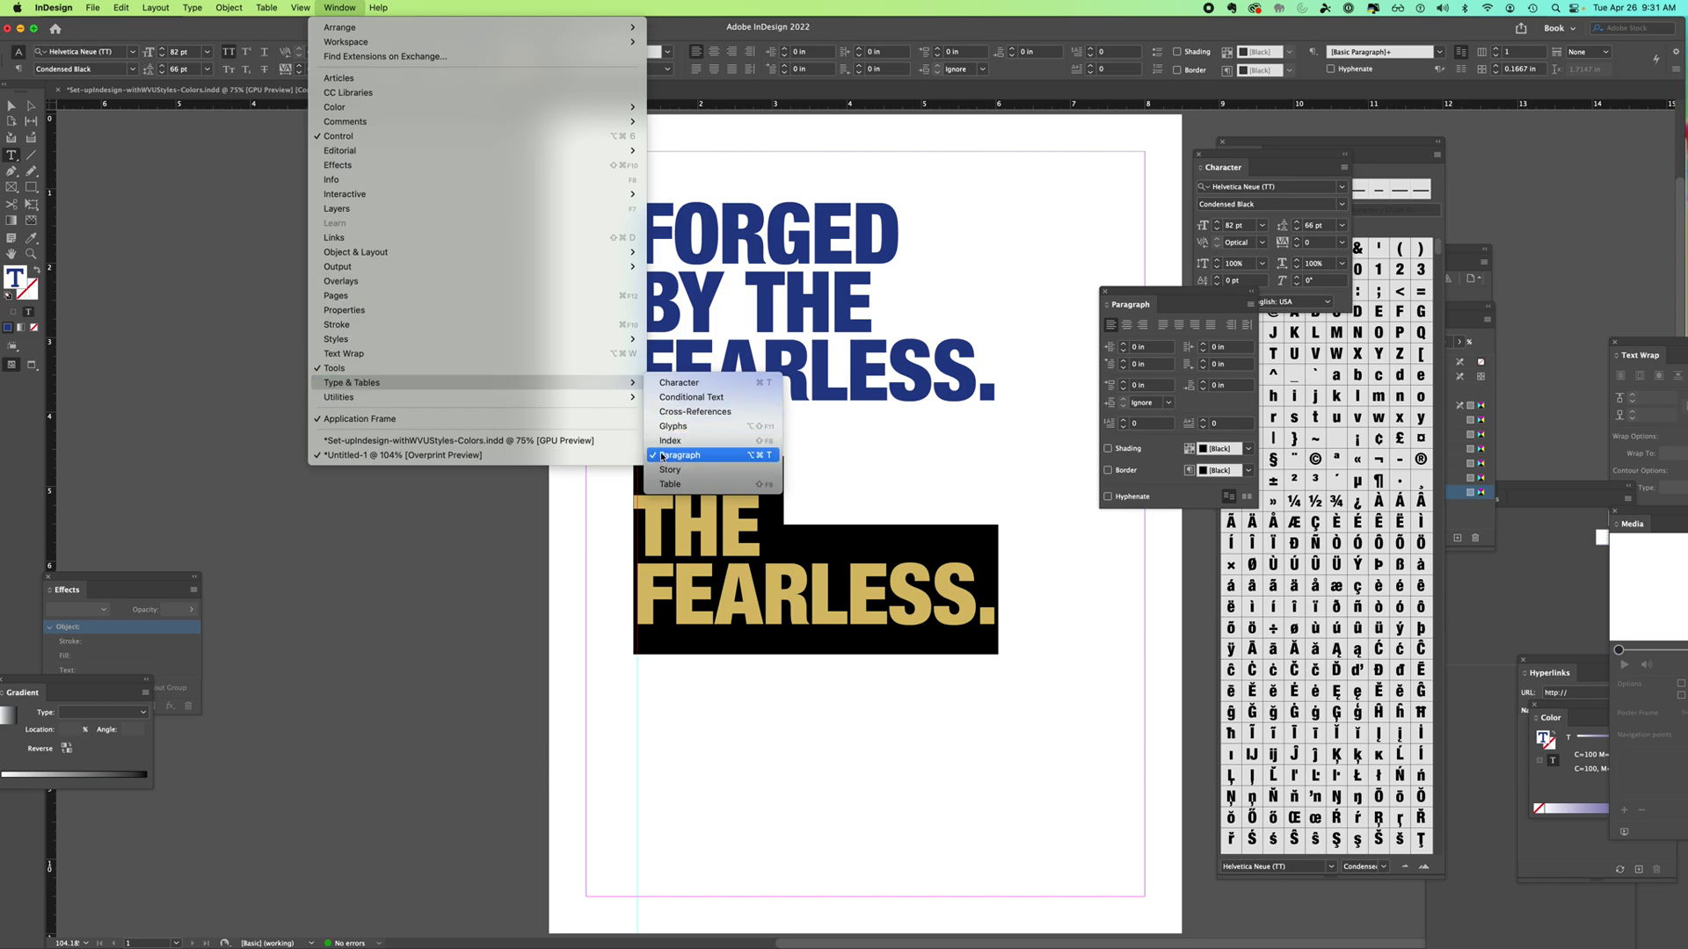
{"action": "left_click", "coordinate": [1154, 288]}
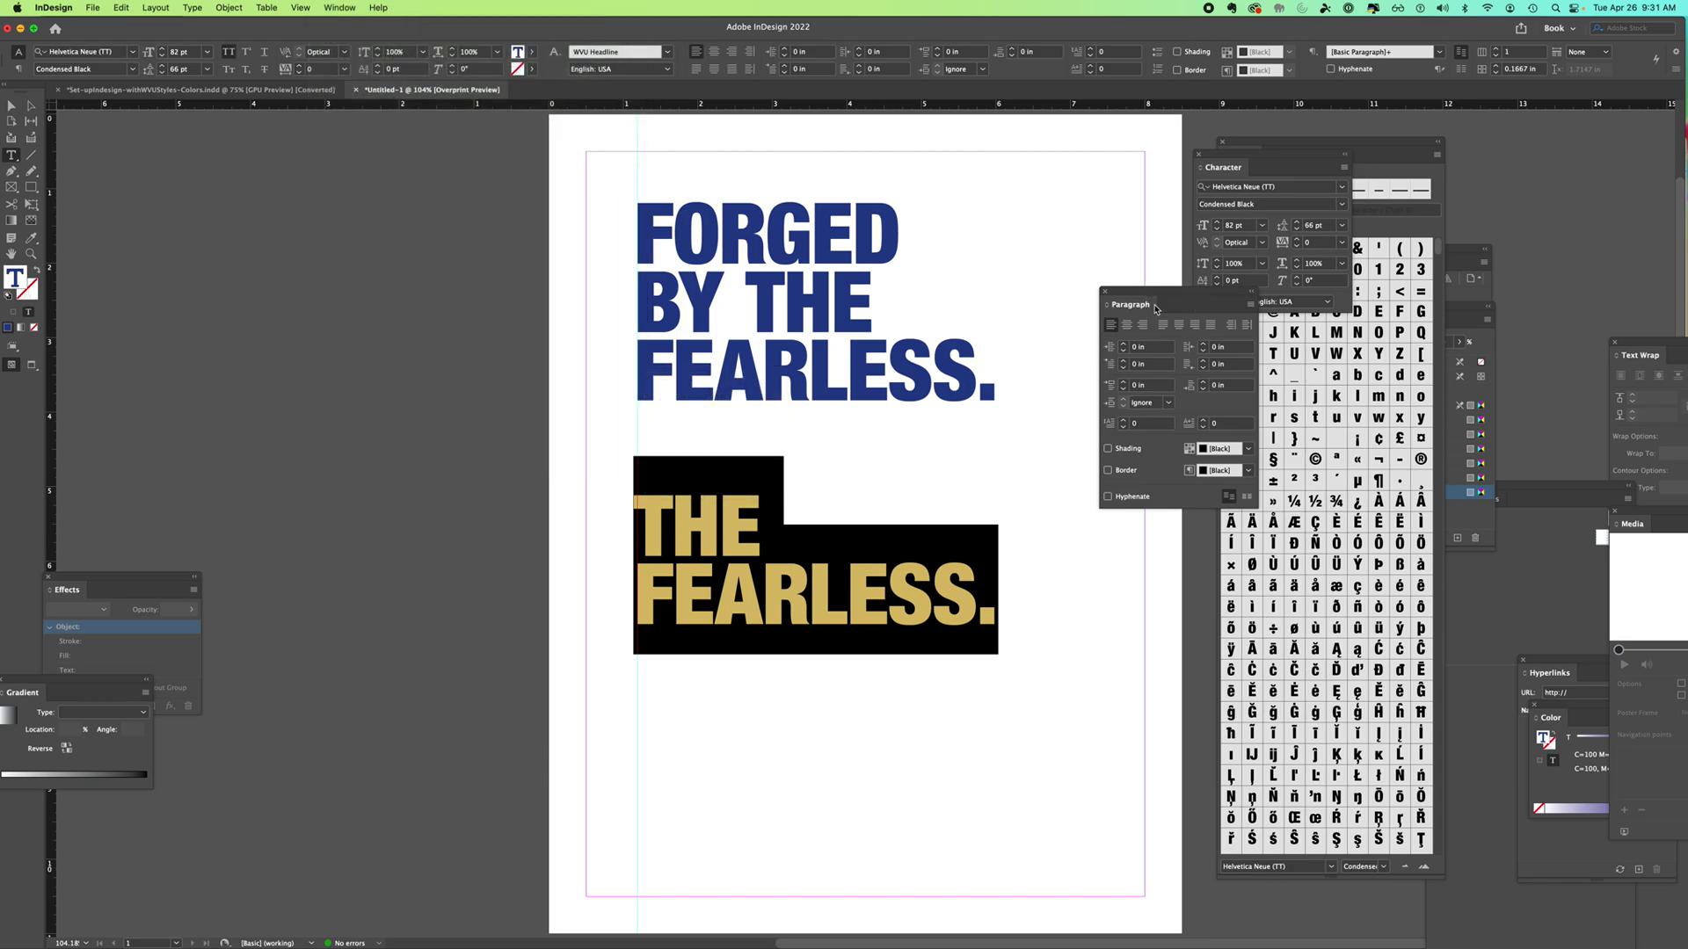
Give THE FEARLESS. a 0.0625 in left indent and THE a -0.0625 in first-line indent.
{"action": "left_click", "coordinate": [1124, 345]}
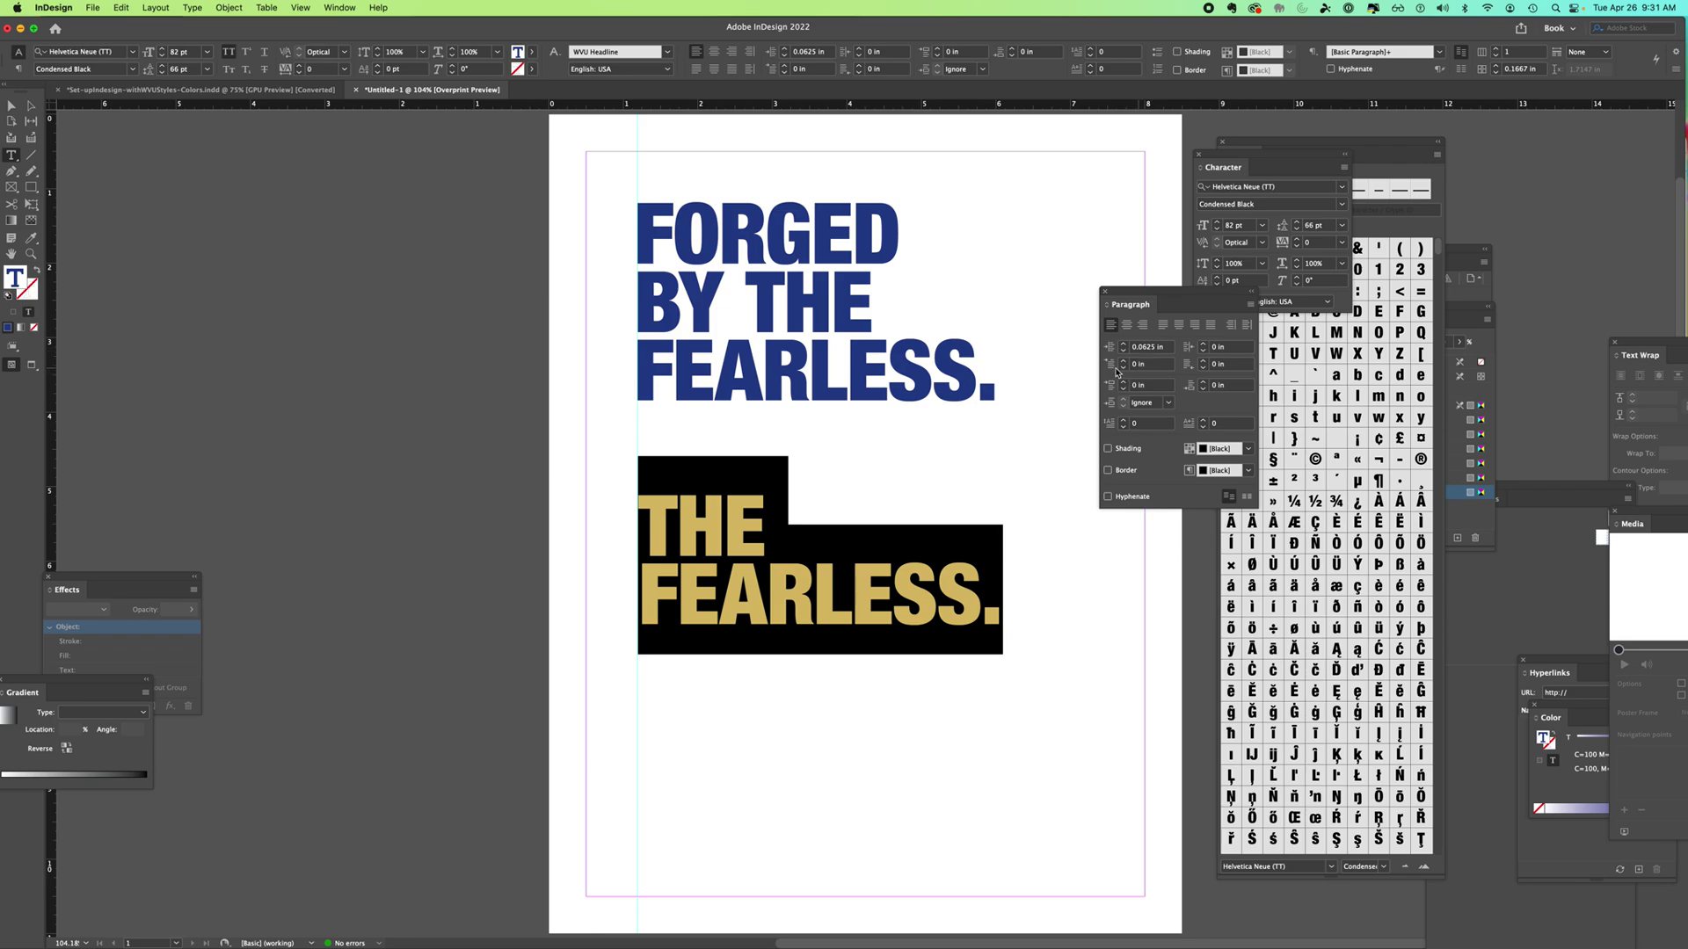
{"action": "left_click", "coordinate": [726, 528]}
{"action": "left_click_drag", "start_coordinate": [767, 514], "coordinate": [645, 523]}
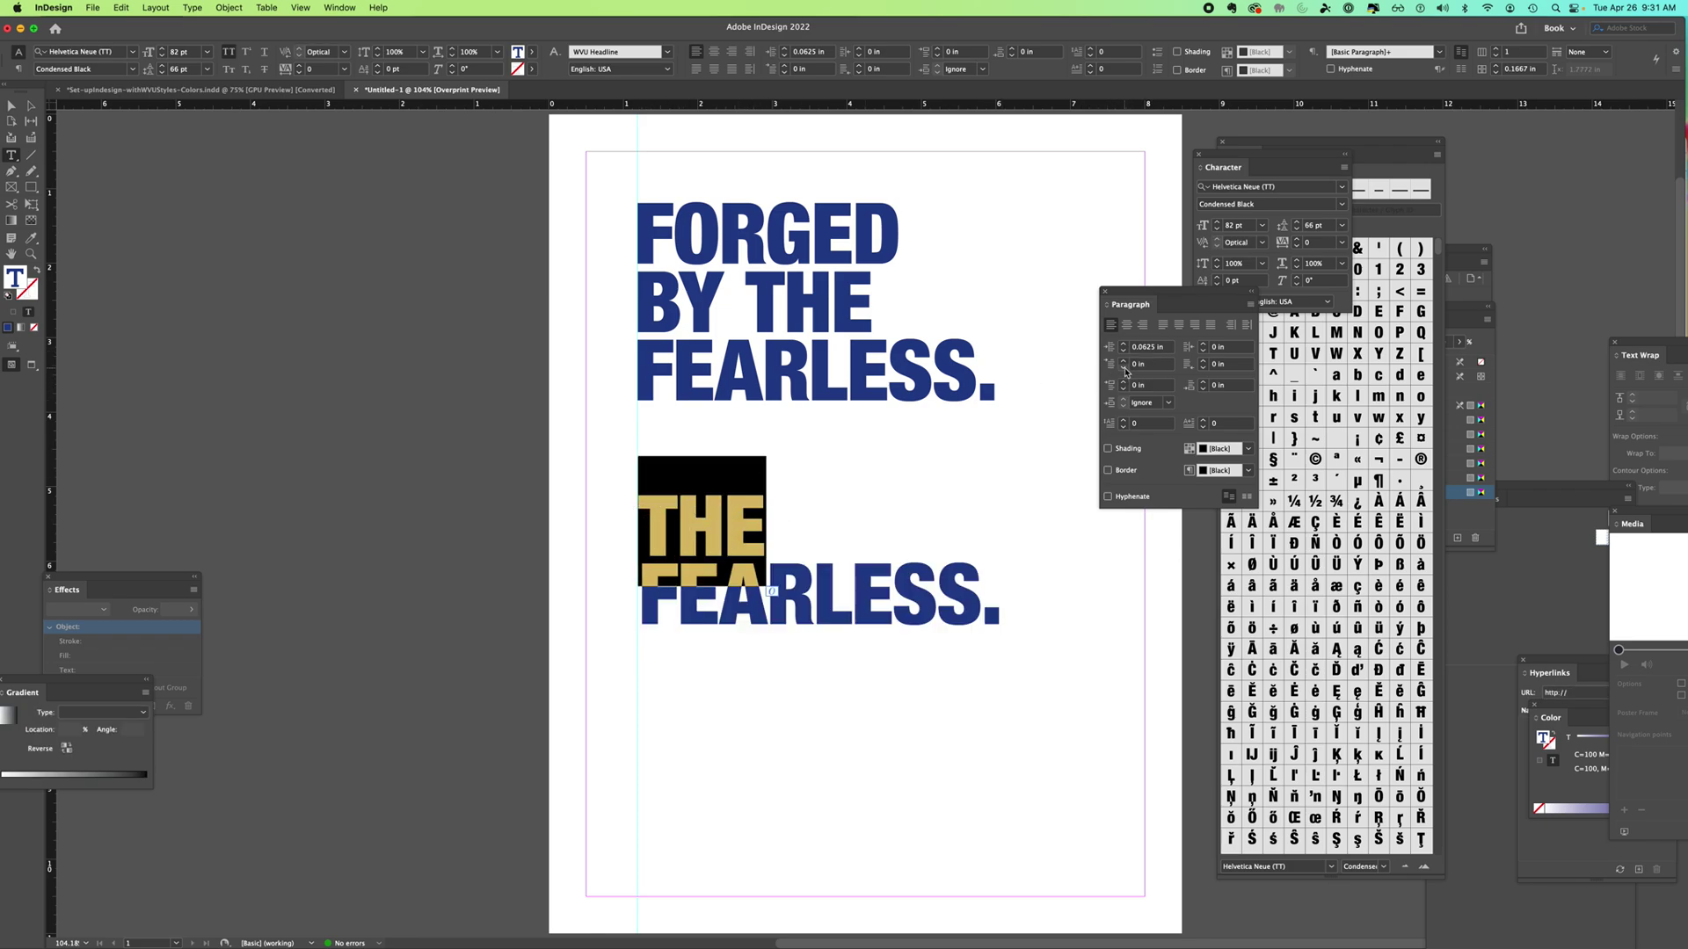
{"action": "left_click", "coordinate": [1123, 367]}
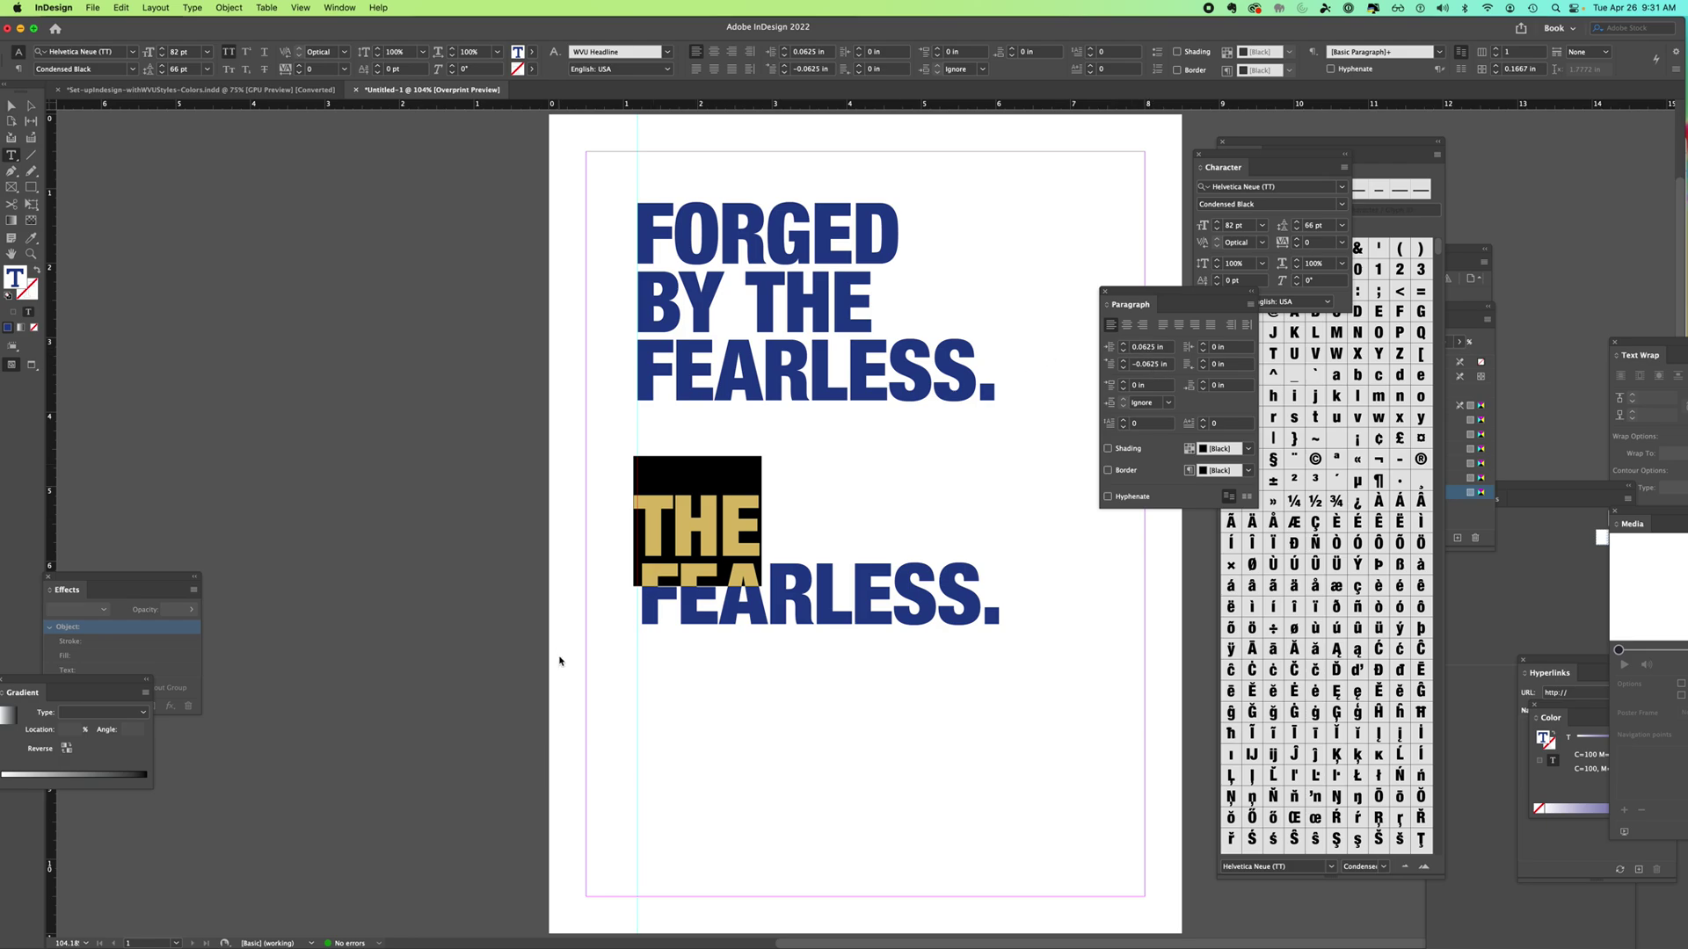
{"action": "left_click", "coordinate": [557, 663]}
Select the THE FEARLESS. frame and nudge it slightly with a drag and the Right arrow.
{"action": "left_click", "coordinate": [9, 106]}
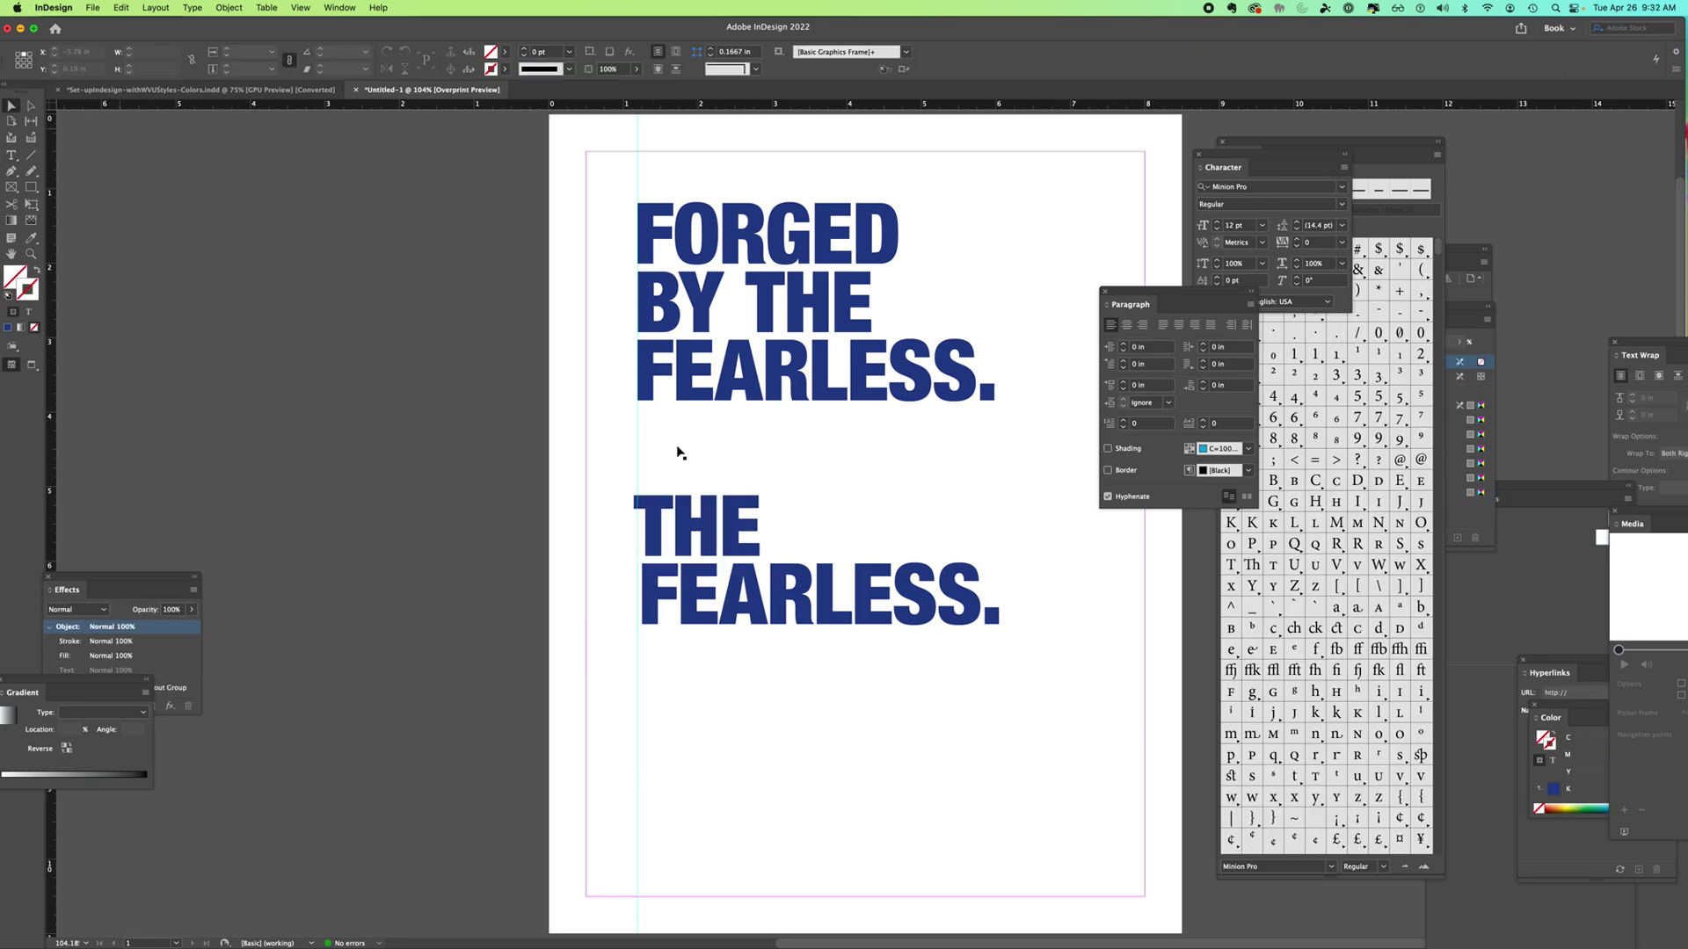
{"action": "left_click", "coordinate": [688, 597]}
{"action": "left_click_drag", "start_coordinate": [688, 601], "coordinate": [682, 600]}
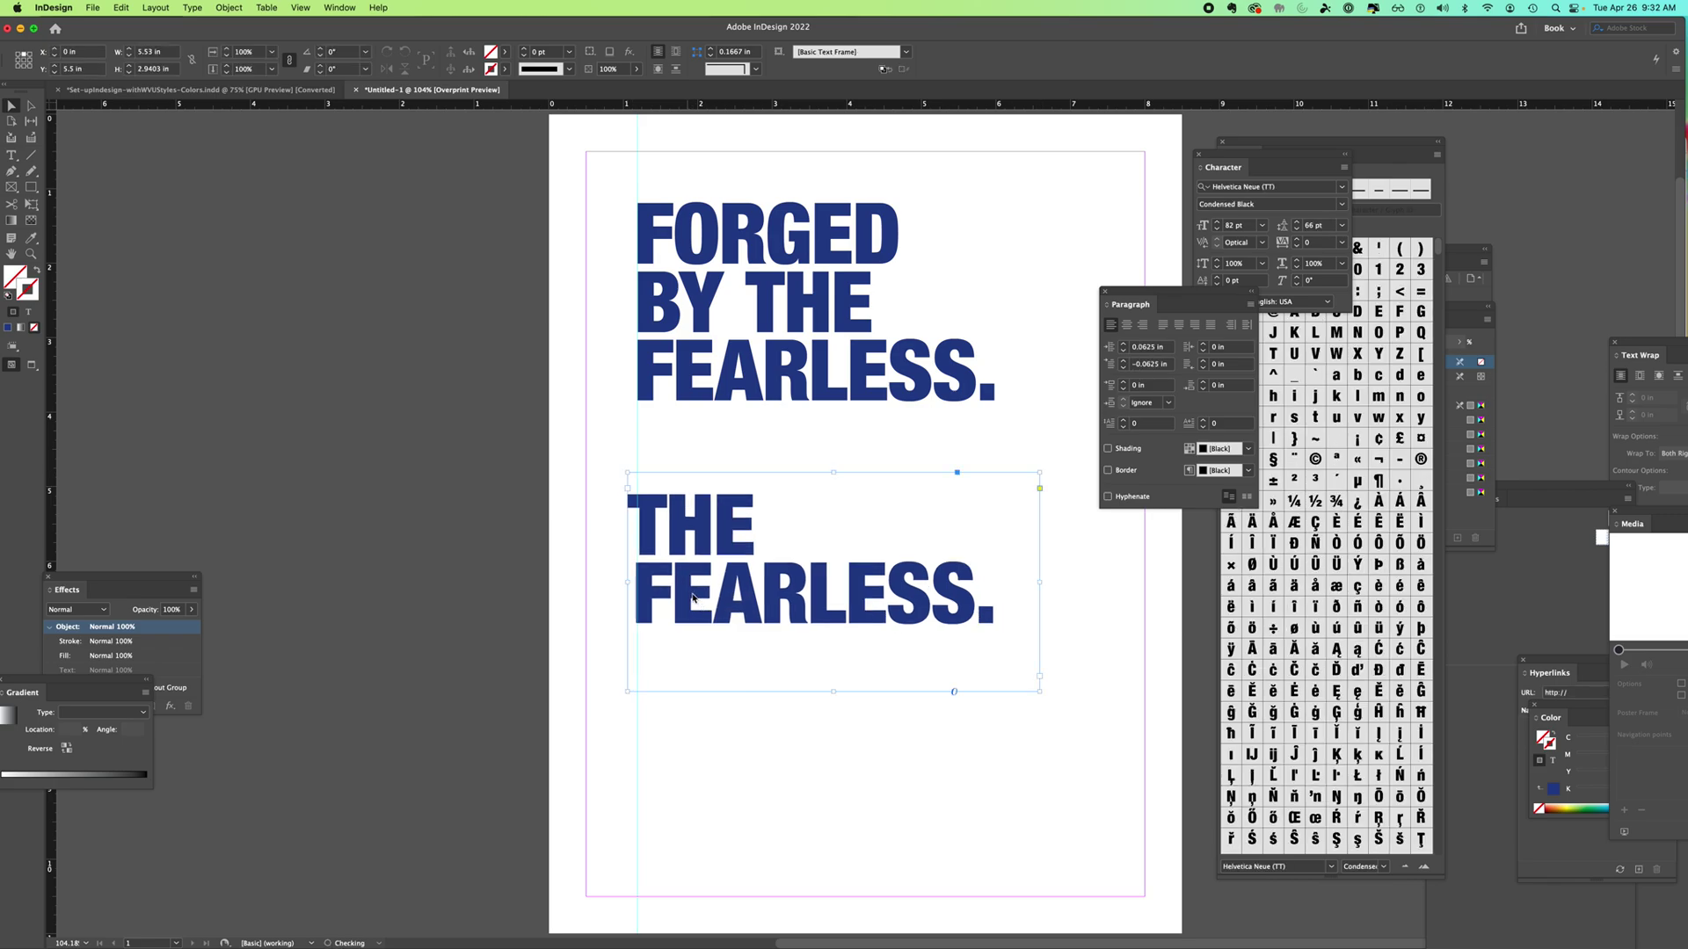
{"action": "key", "text": "Right"}
{"action": "key", "text": "Right"}
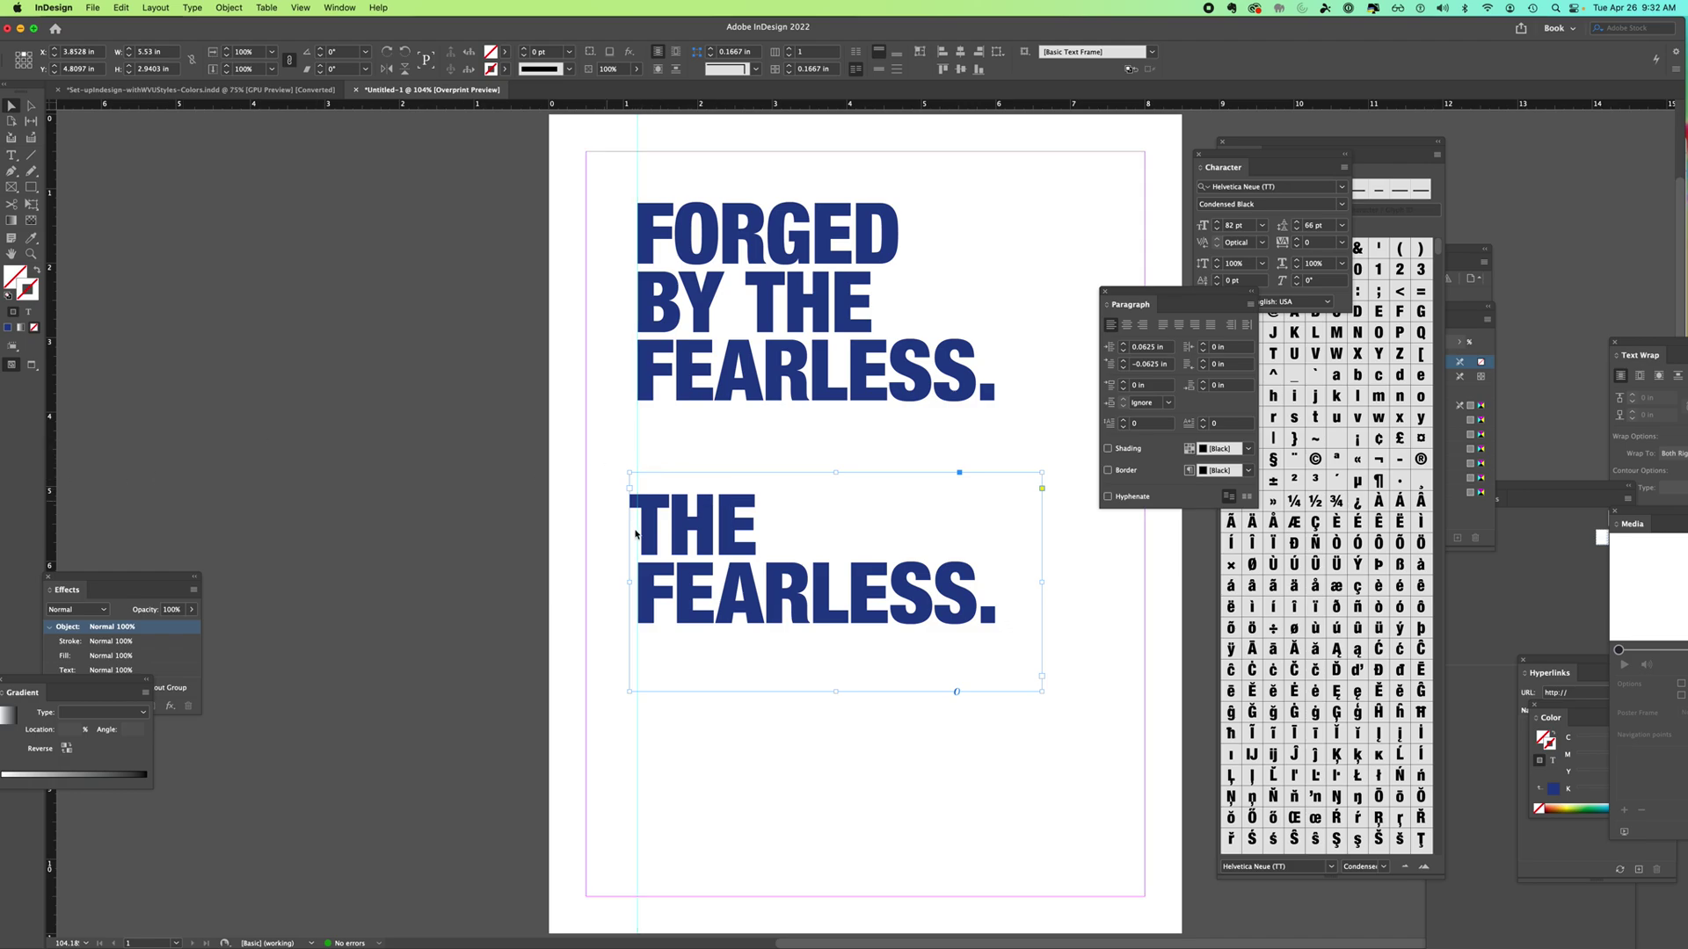
{"action": "left_click", "coordinate": [562, 563]}
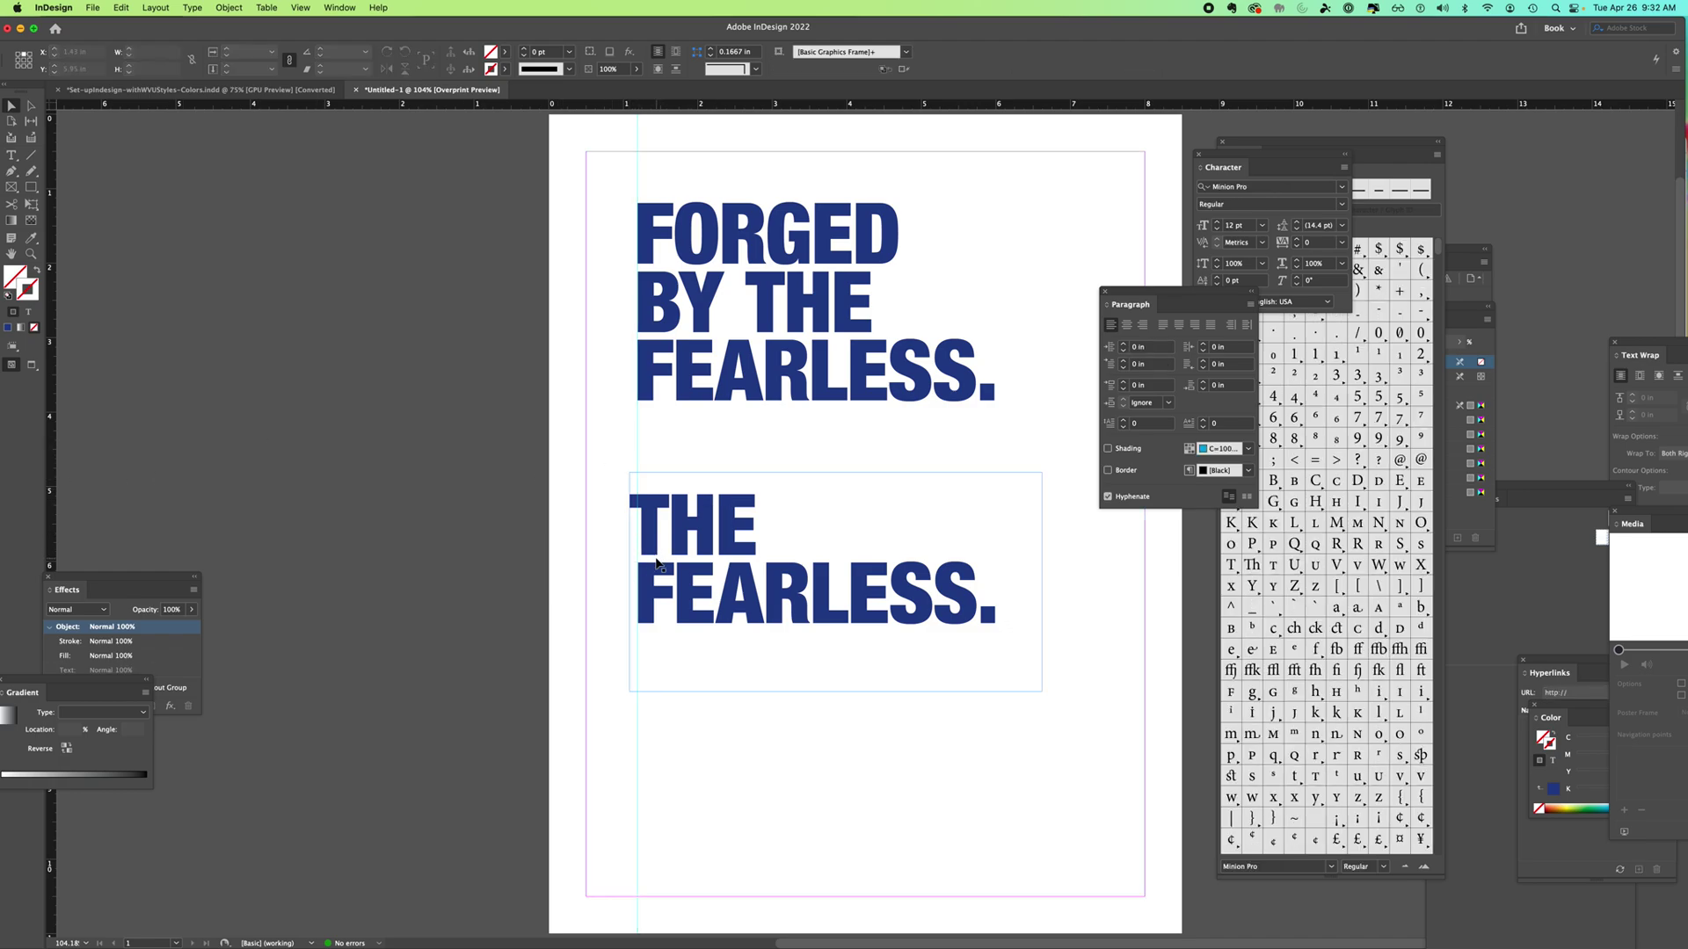
Increase the THE FEARLESS. left indent to 0.0925 in.
{"action": "double_click", "coordinate": [717, 607]}
{"action": "left_click_drag", "start_coordinate": [1002, 590], "coordinate": [622, 520]}
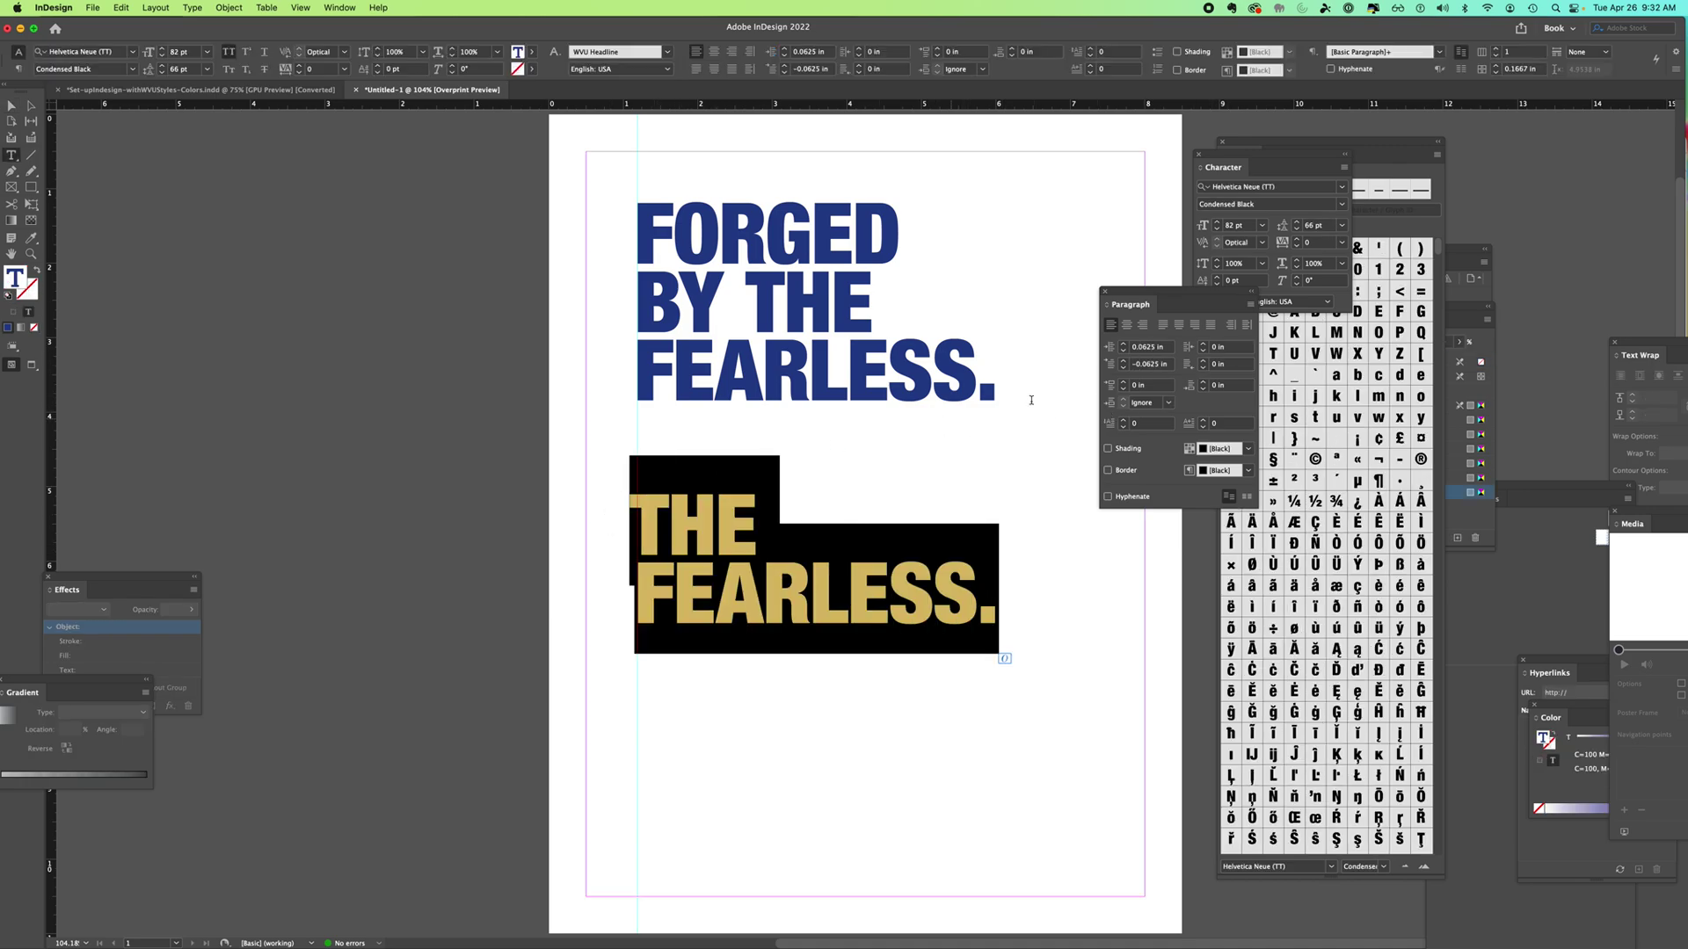
{"action": "left_click", "coordinate": [1144, 348]}
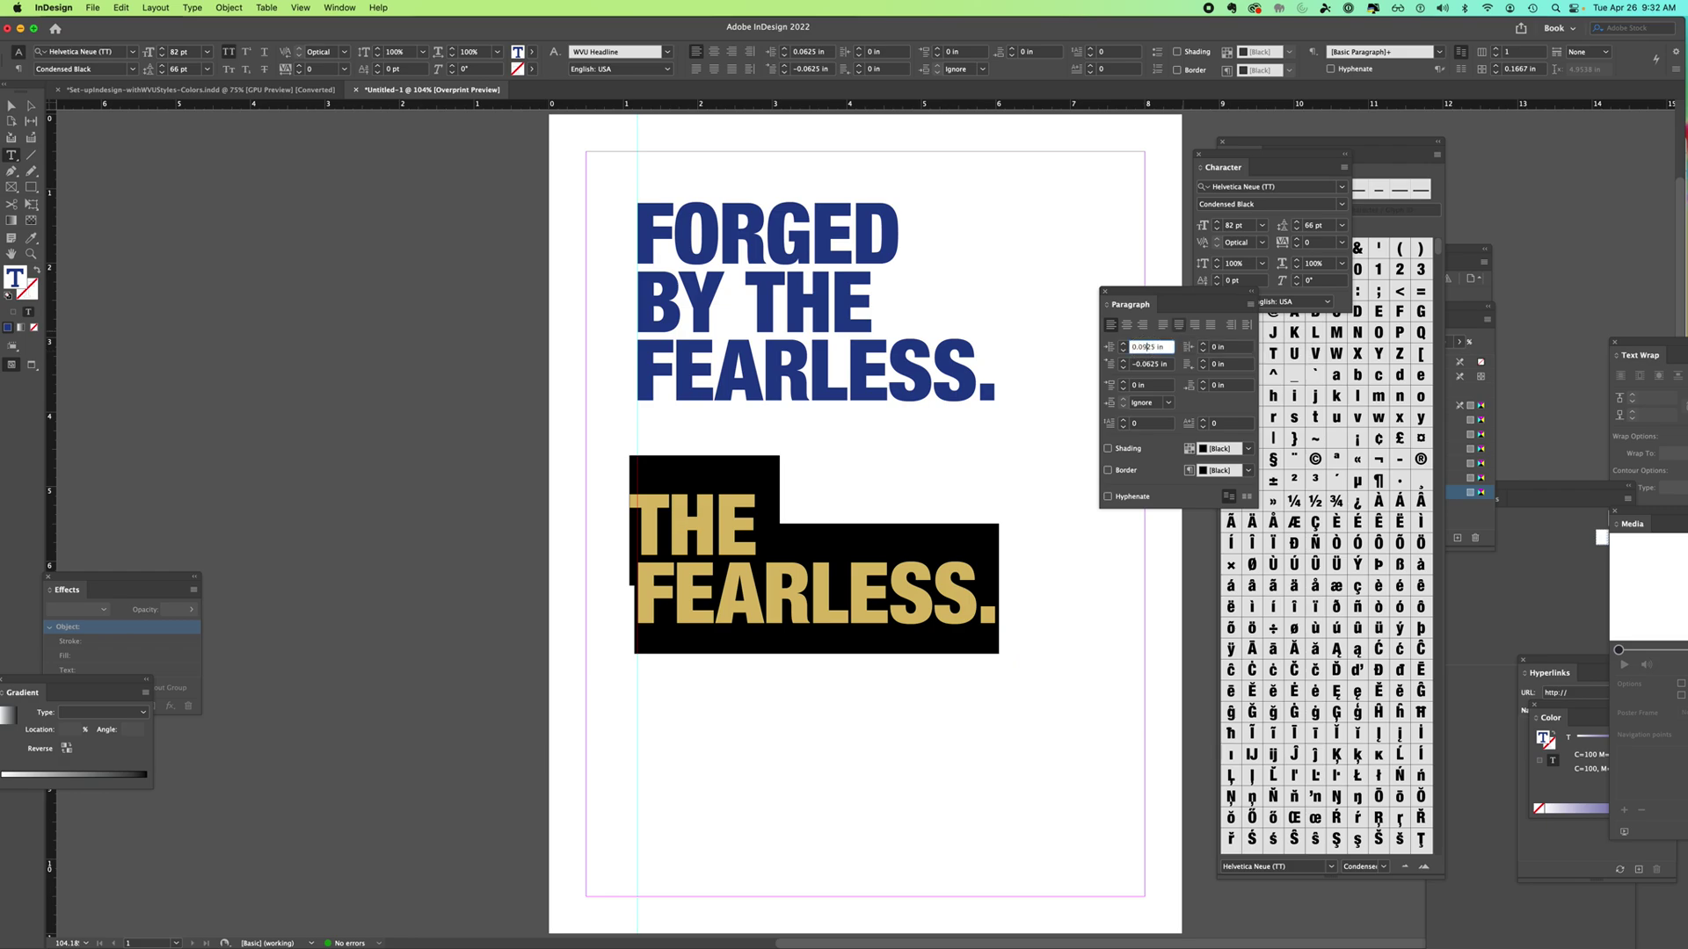
{"action": "key", "text": "Return"}
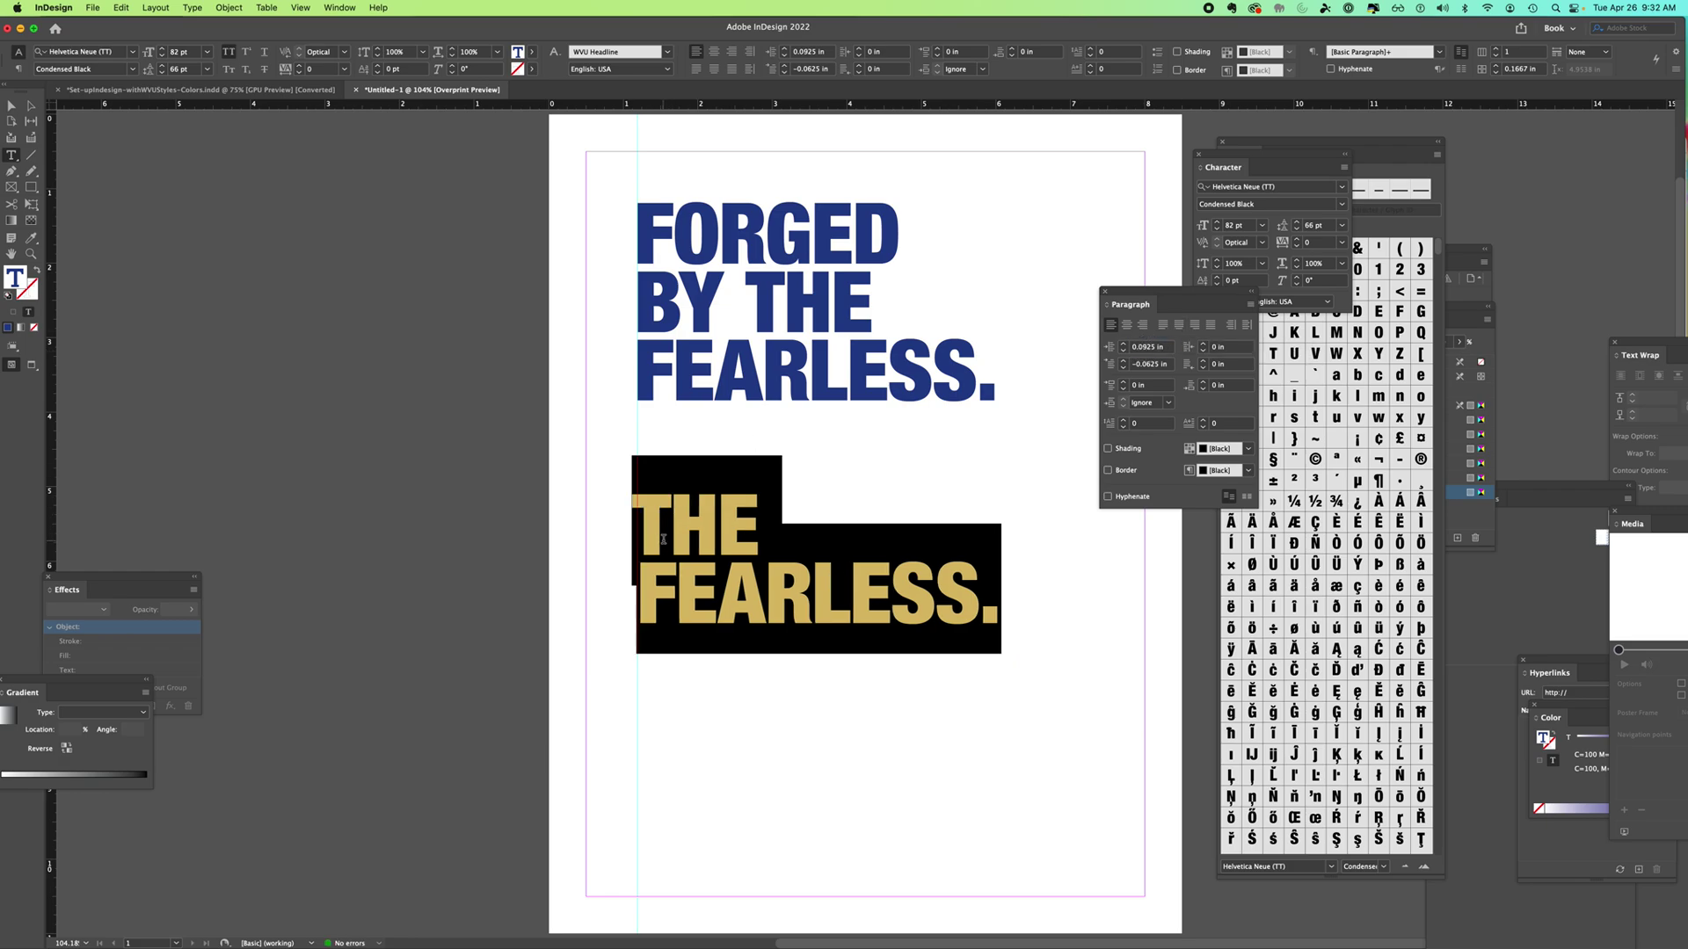
{"action": "left_click", "coordinate": [670, 527]}
Set THE's first-line indent to -0.0925 in after dismissing an invalid-indent warning.
{"action": "left_click", "coordinate": [11, 106]}
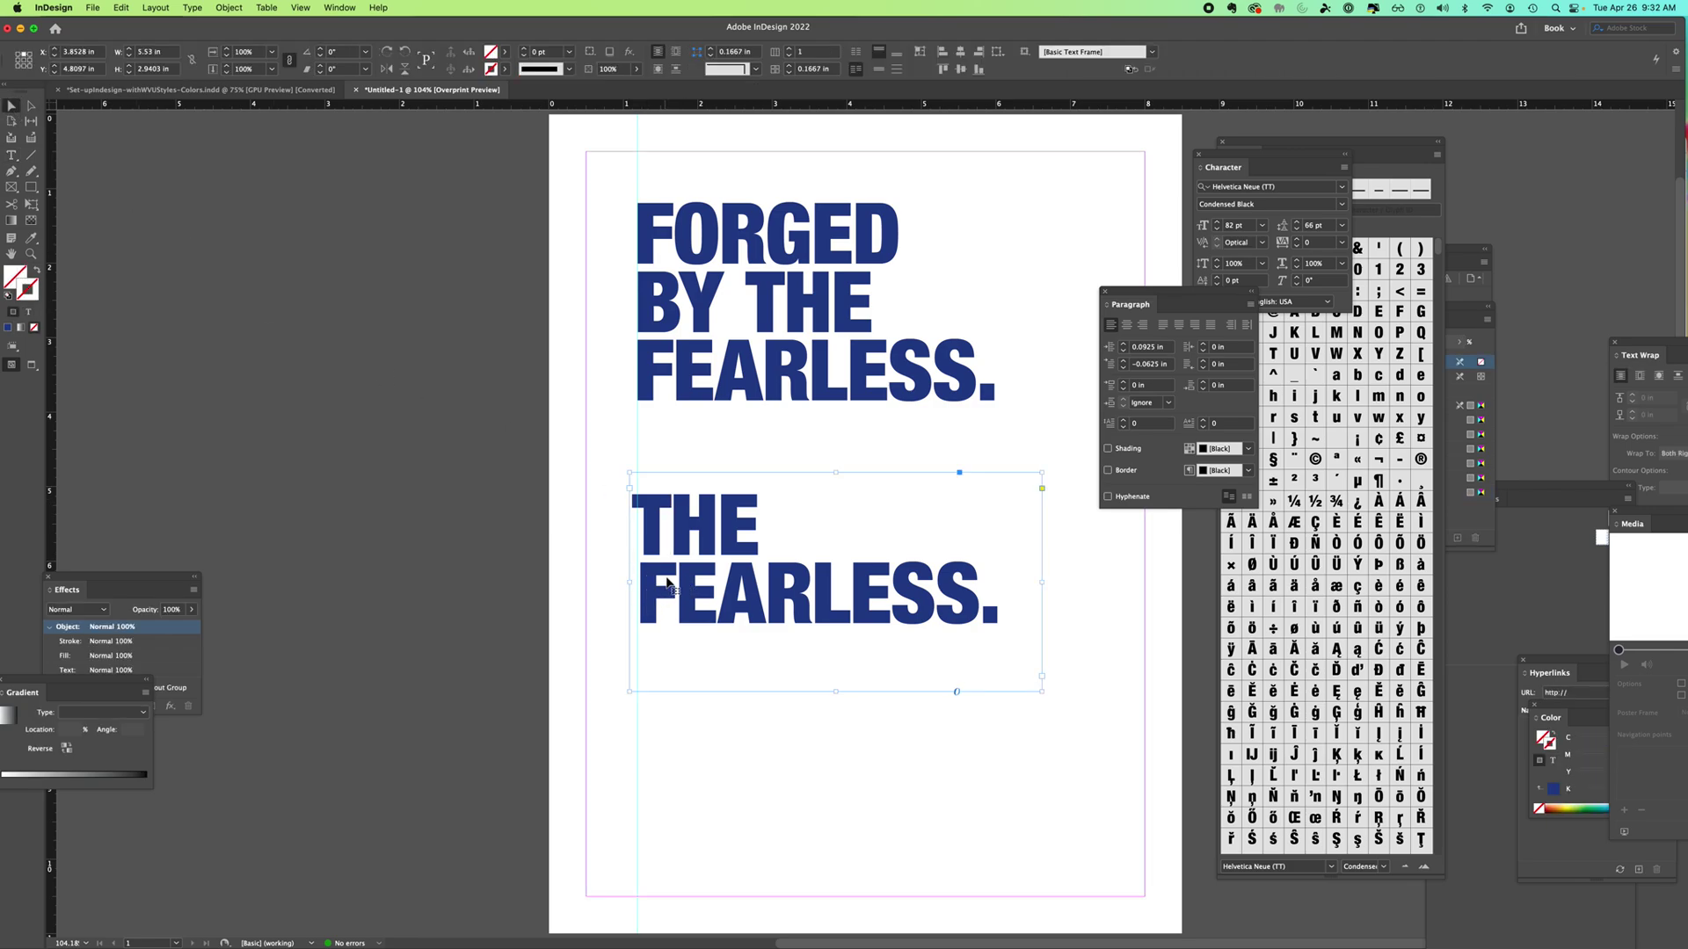
{"action": "double_click", "coordinate": [710, 534]}
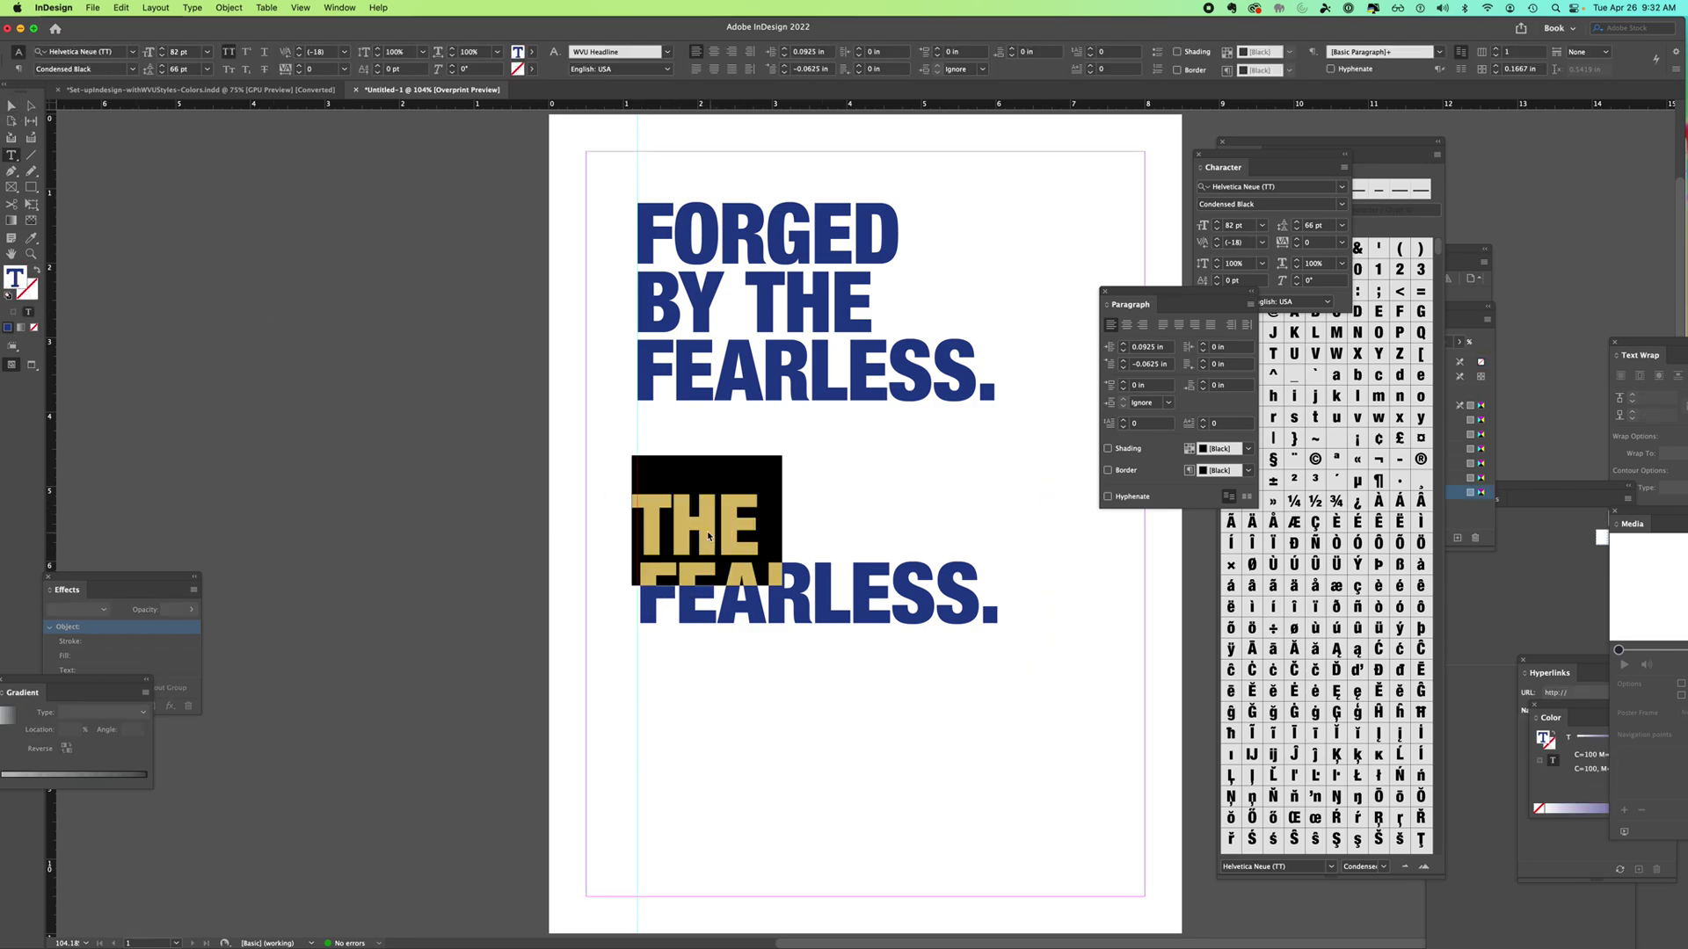
{"action": "left_click", "coordinate": [1124, 370]}
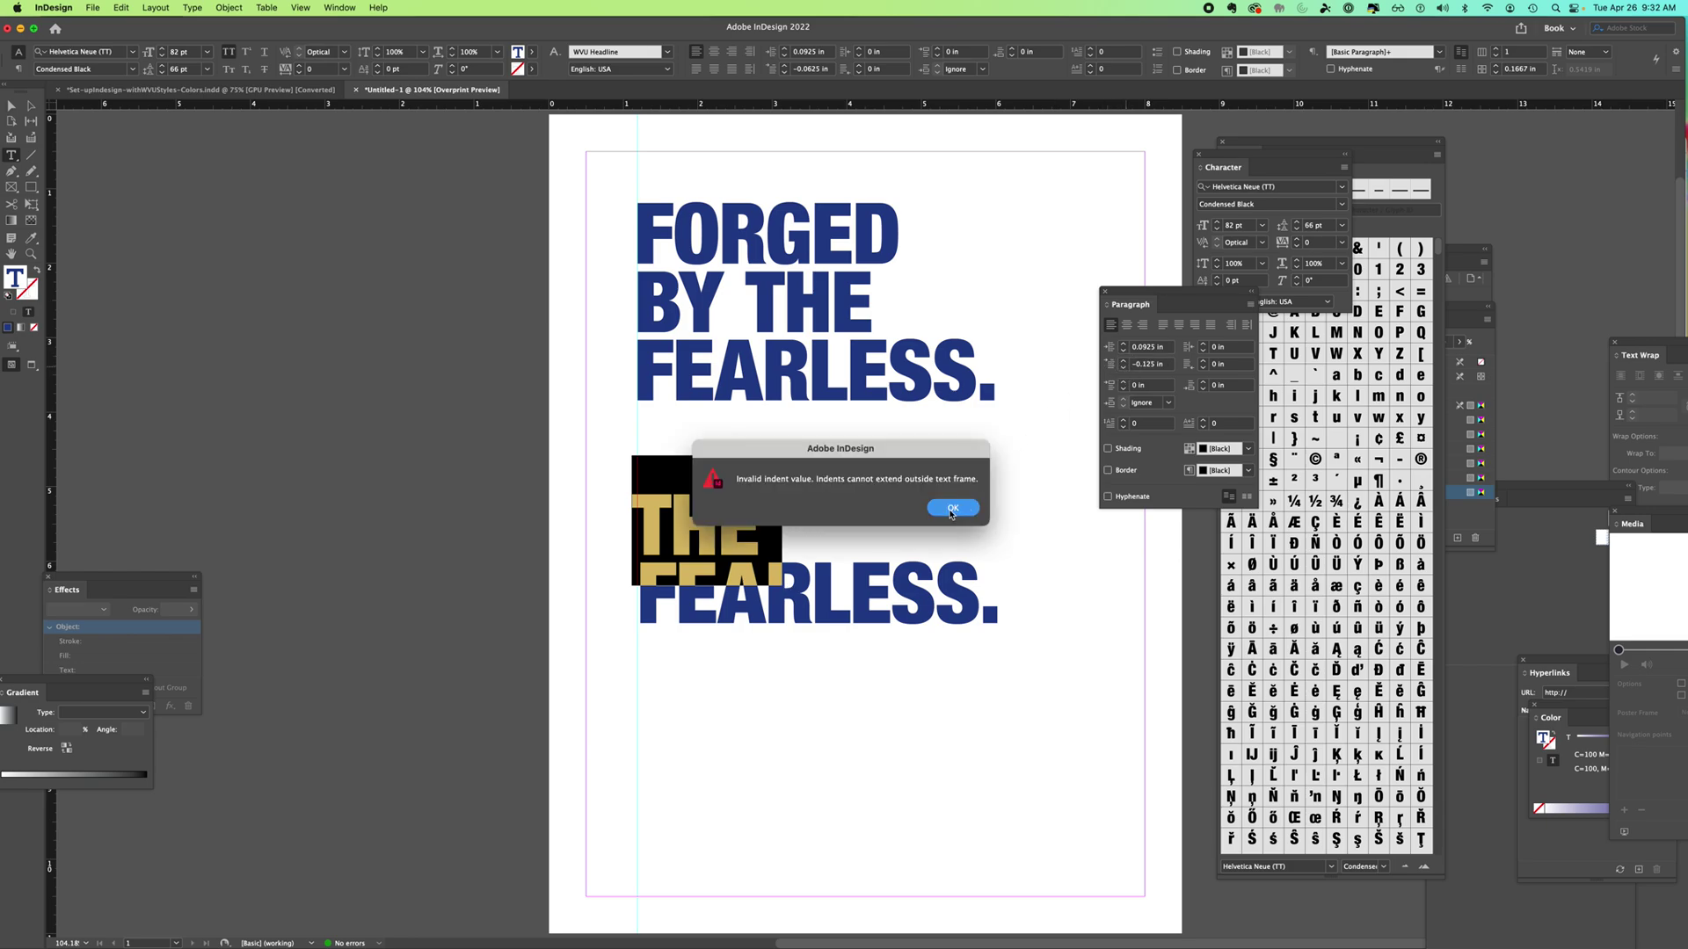
{"action": "left_click", "coordinate": [951, 510]}
{"action": "left_click", "coordinate": [1150, 364]}
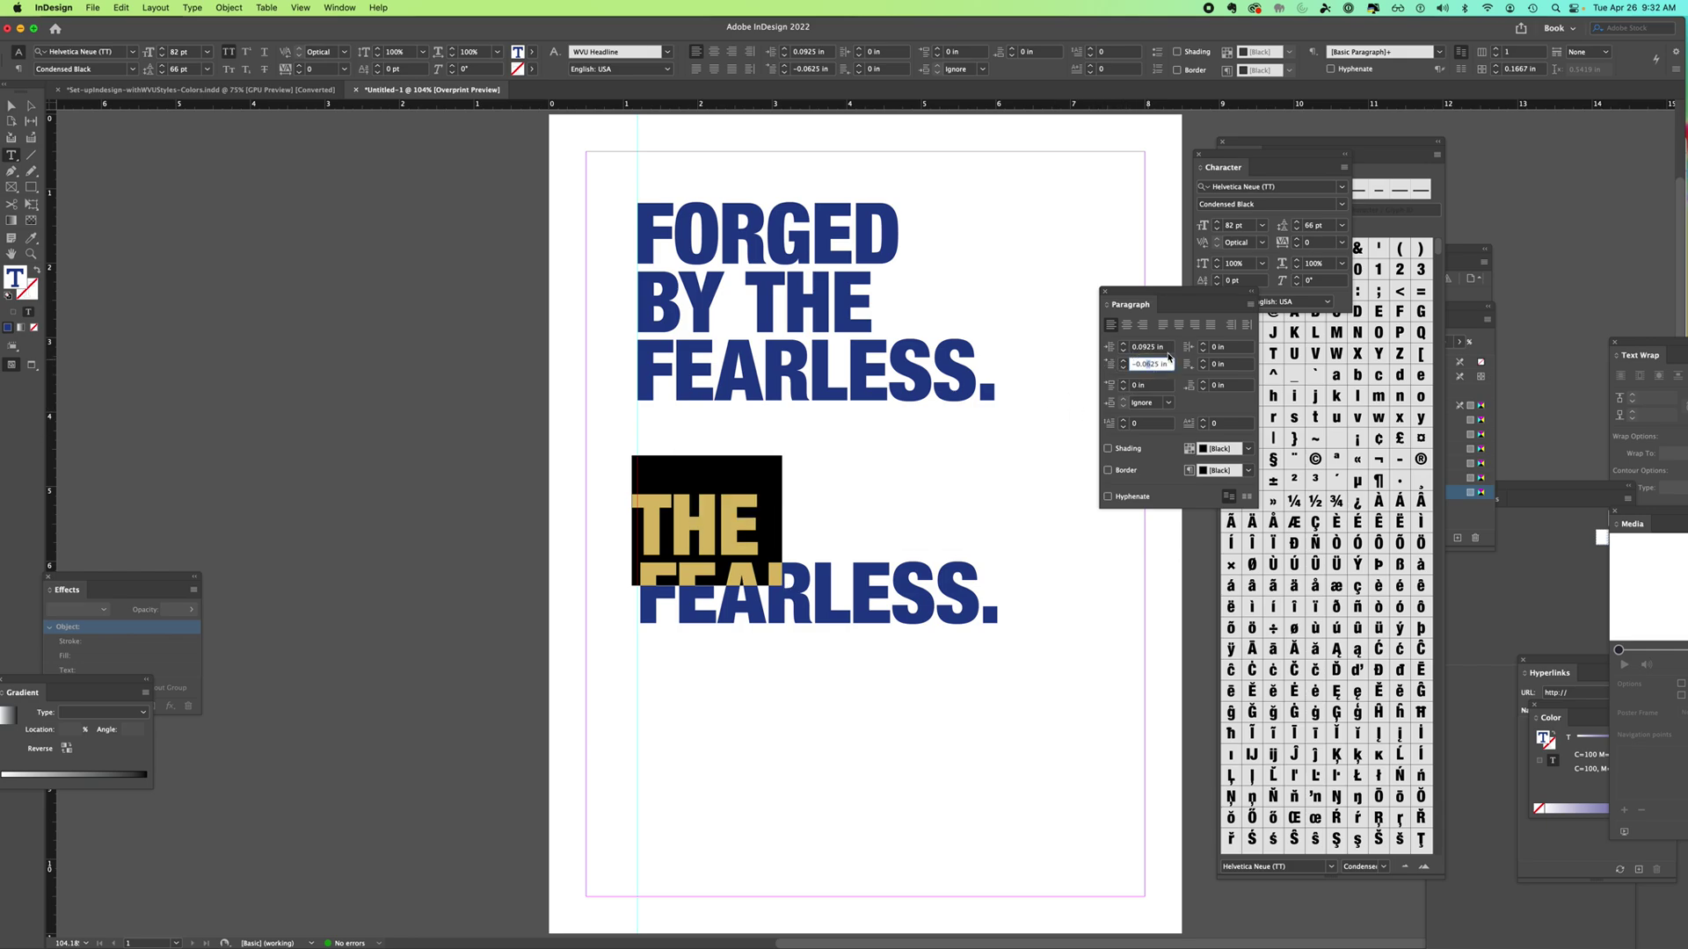
{"action": "key", "text": "Return"}
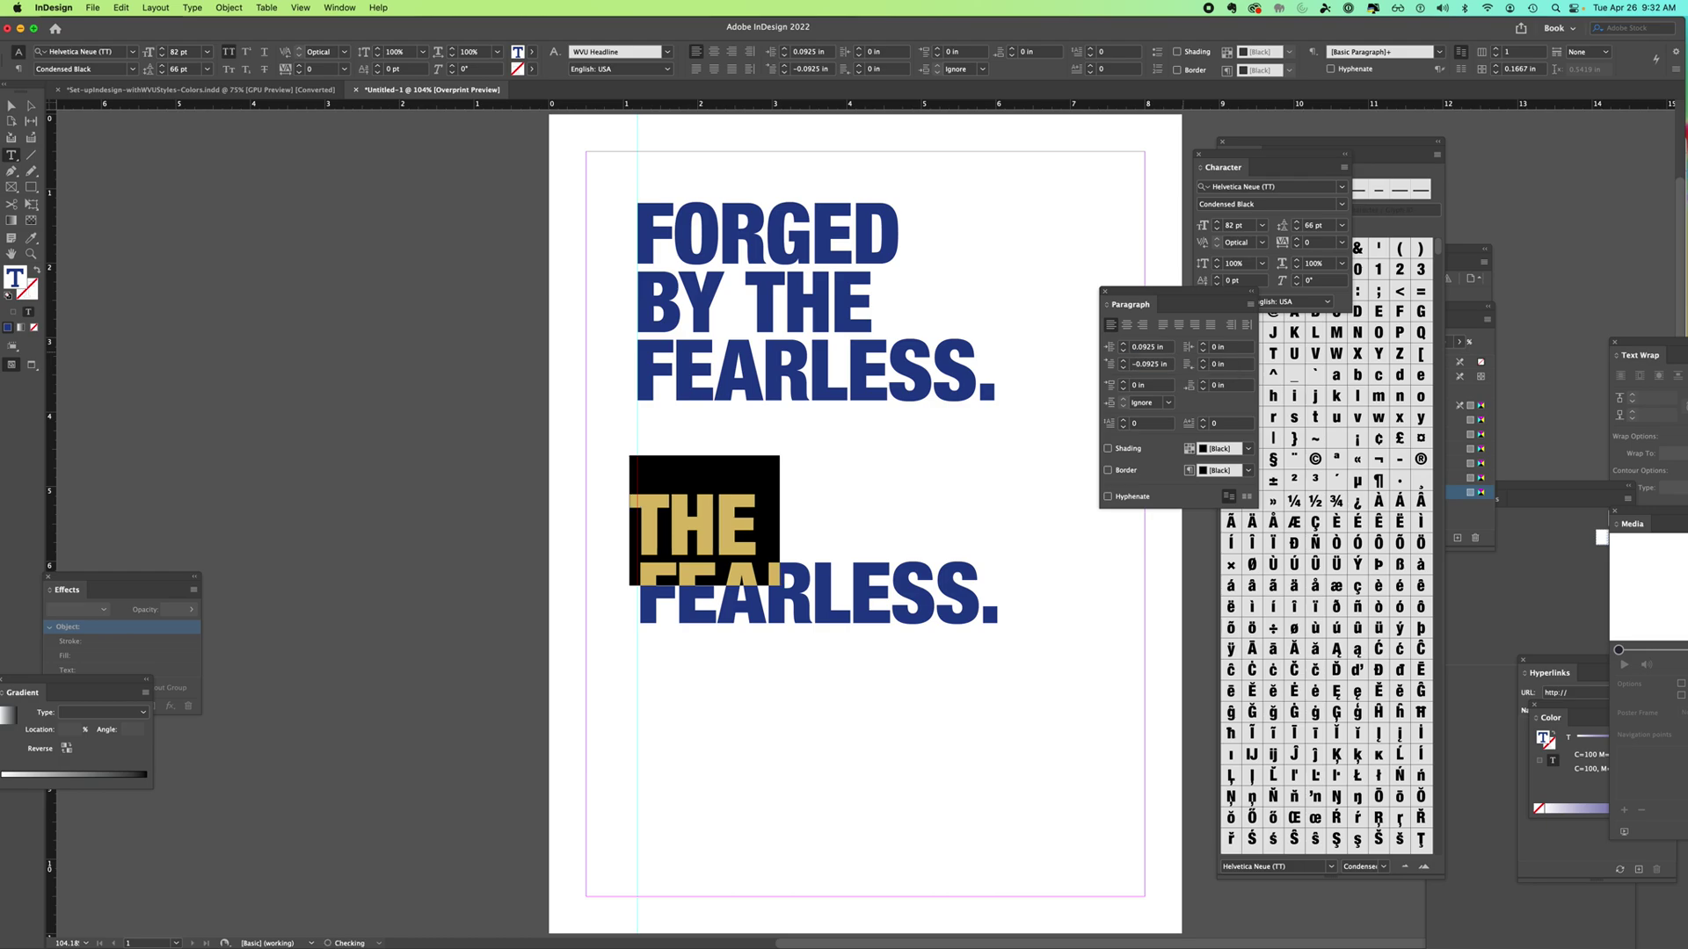
Shift the THE FEARLESS. frame slightly to the left.
{"action": "key", "text": "Escape"}
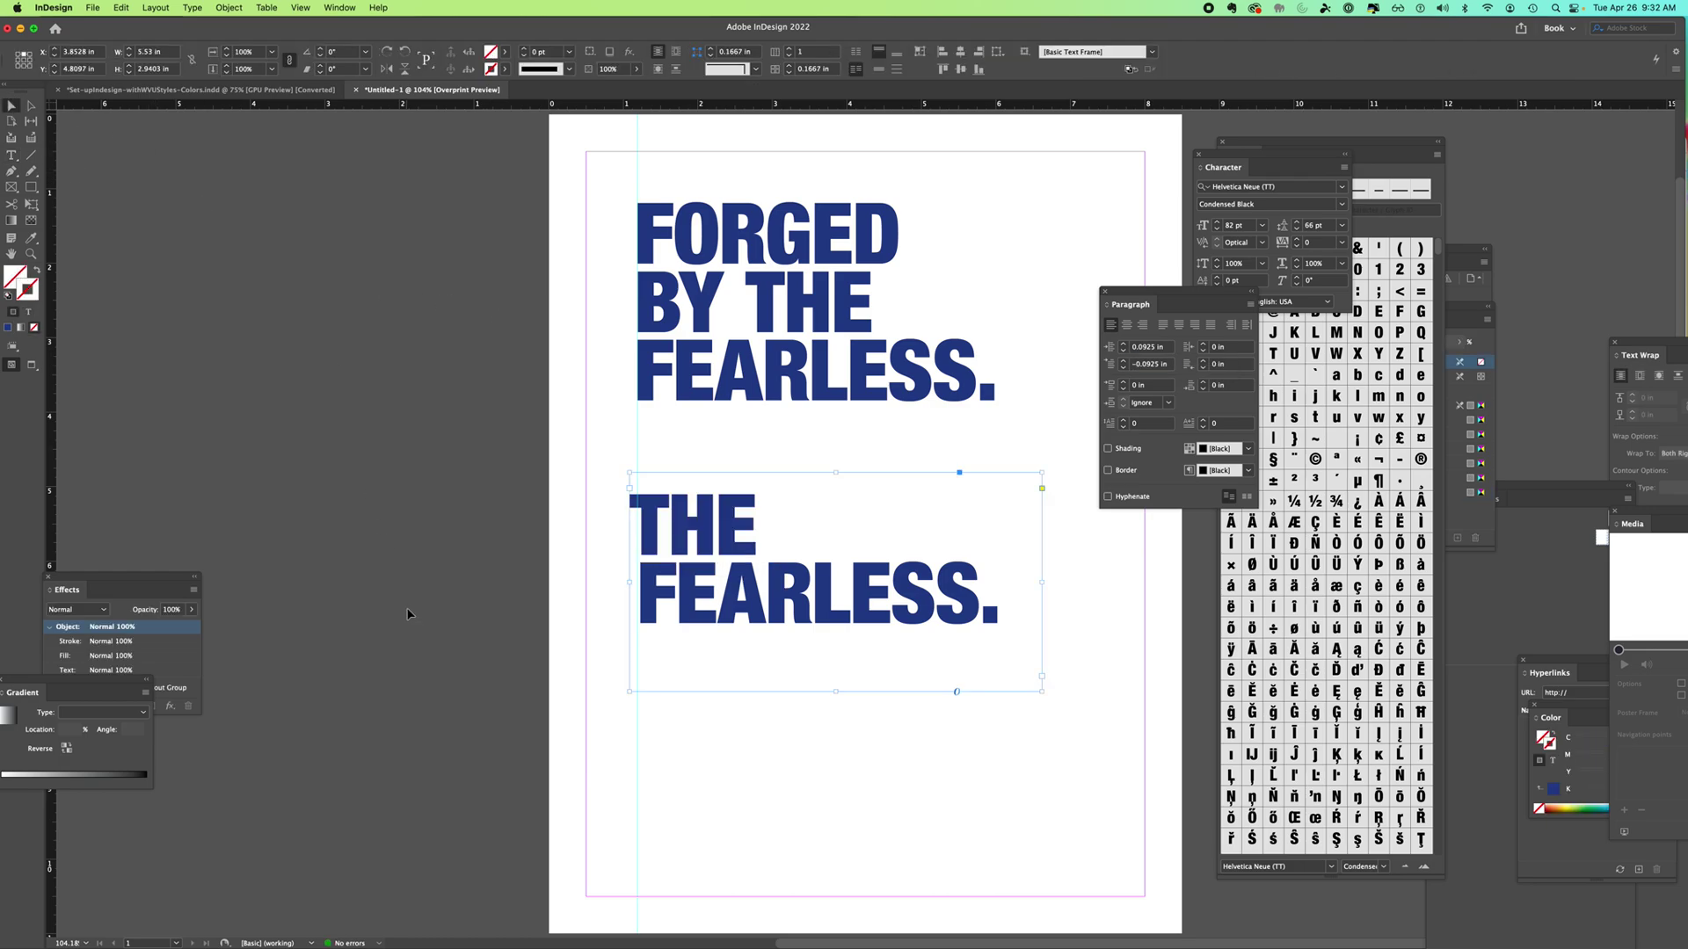
{"action": "left_click", "coordinate": [528, 607]}
{"action": "left_click_drag", "start_coordinate": [664, 611], "coordinate": [664, 610]}
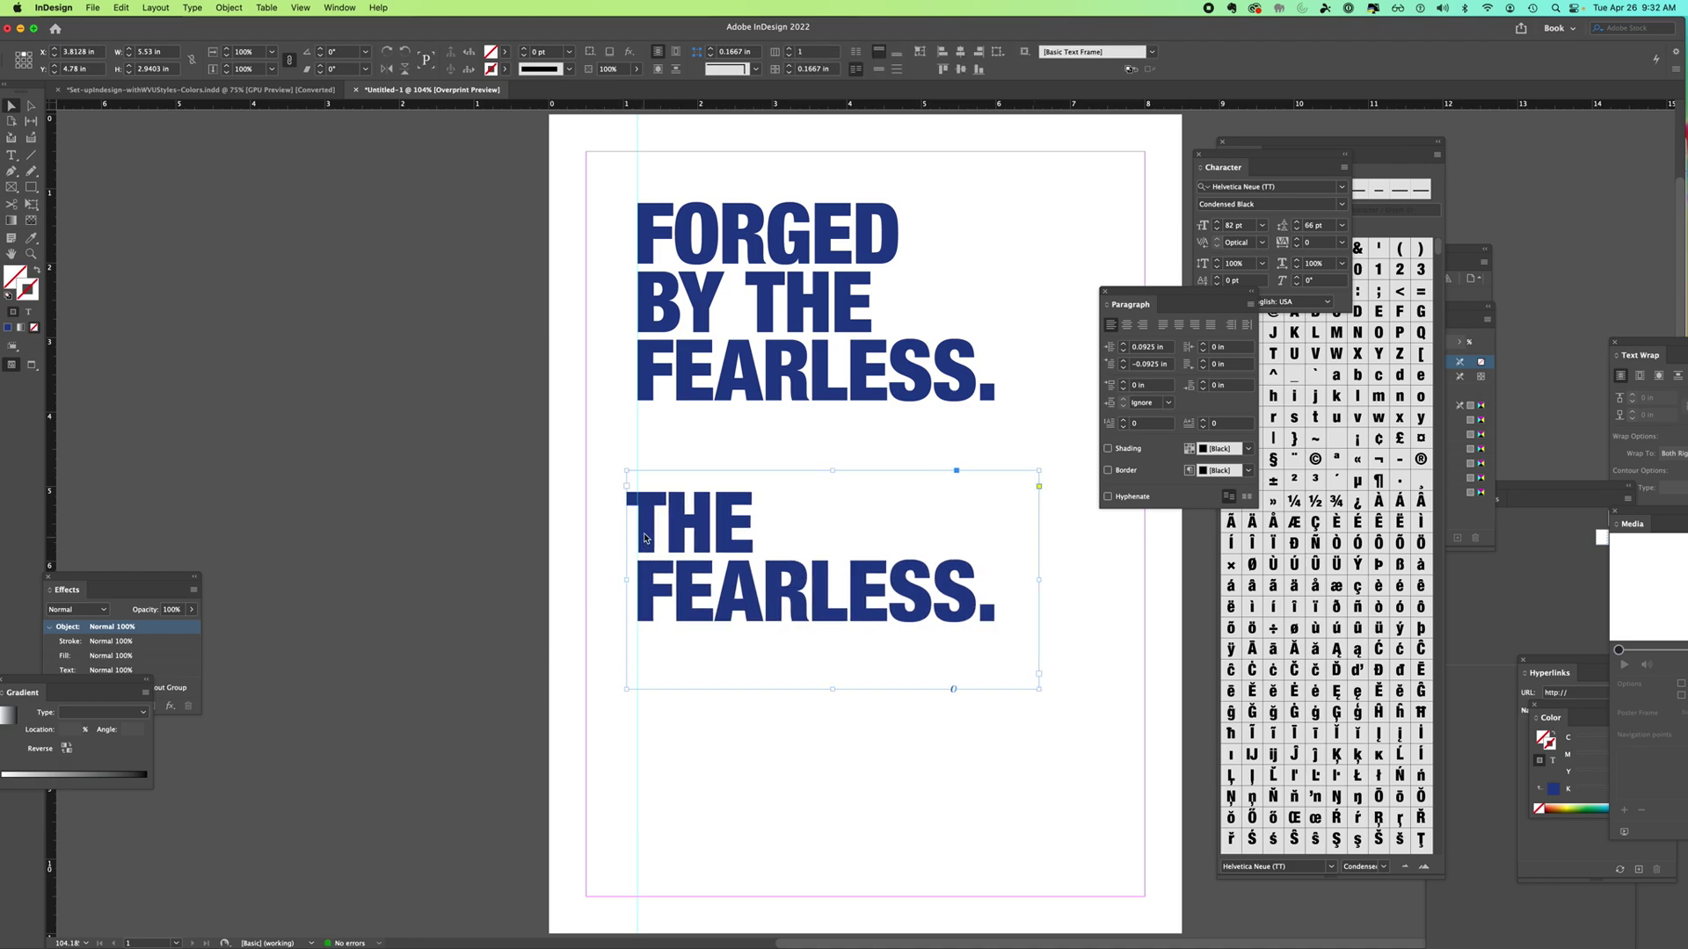
Zoom in on the headlines and set the THE FEARLESS. left indent to 0.1 in.
{"action": "left_click", "coordinate": [531, 562]}
{"action": "key", "text": "z"}
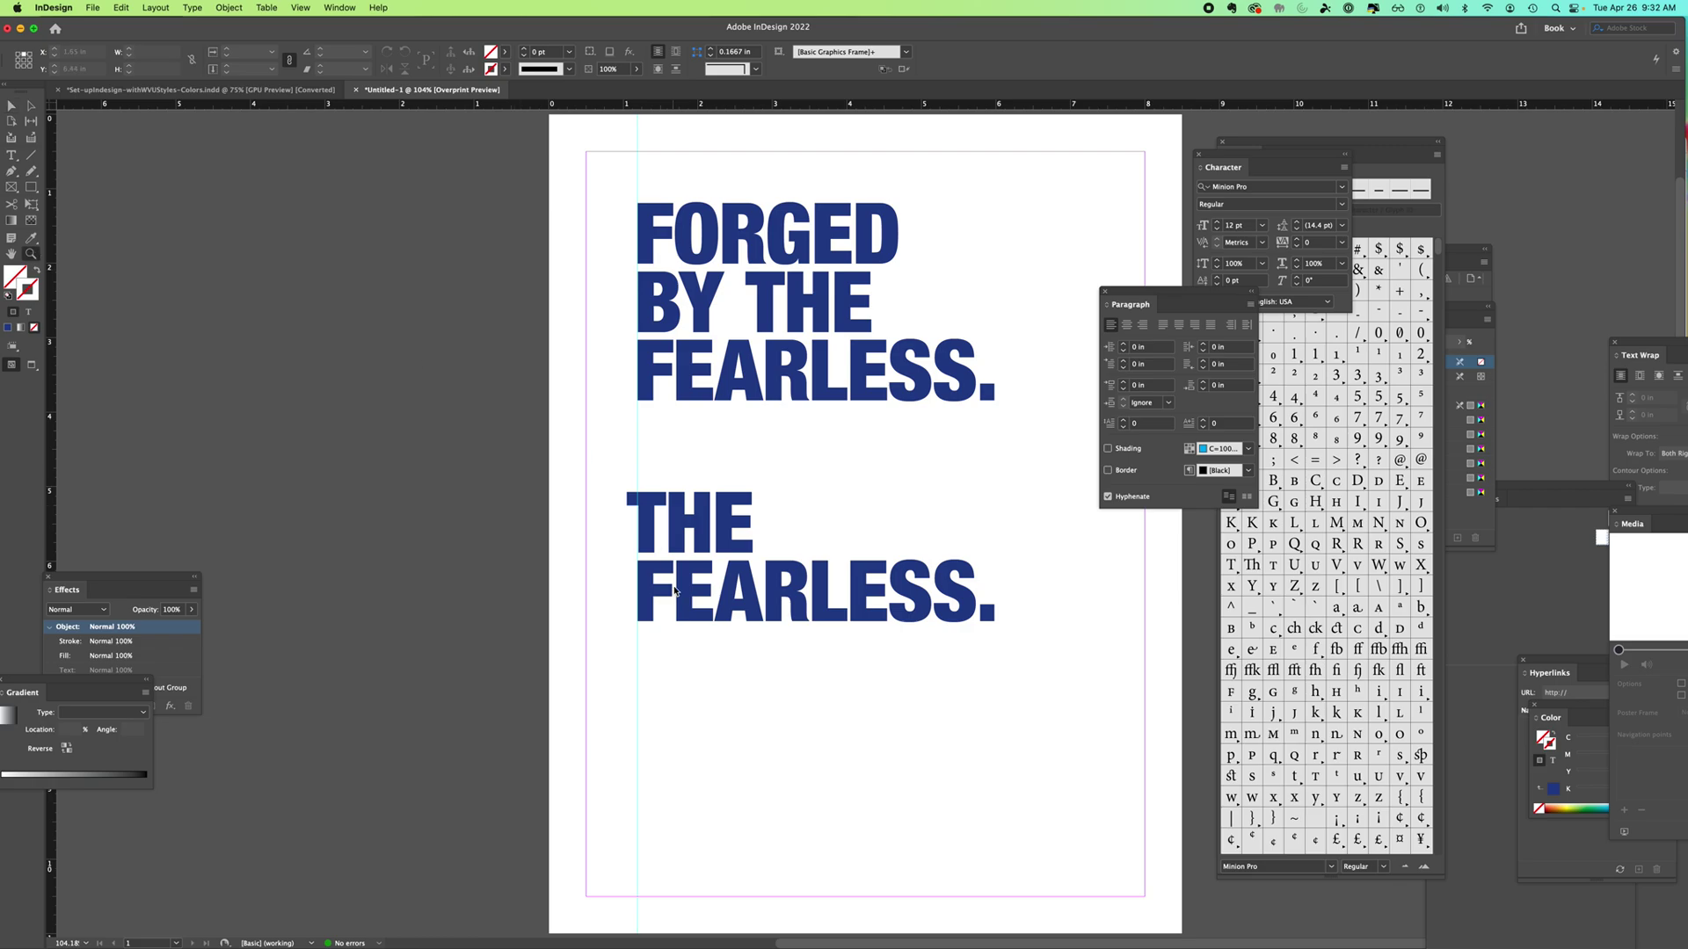
{"action": "left_click", "coordinate": [737, 579]}
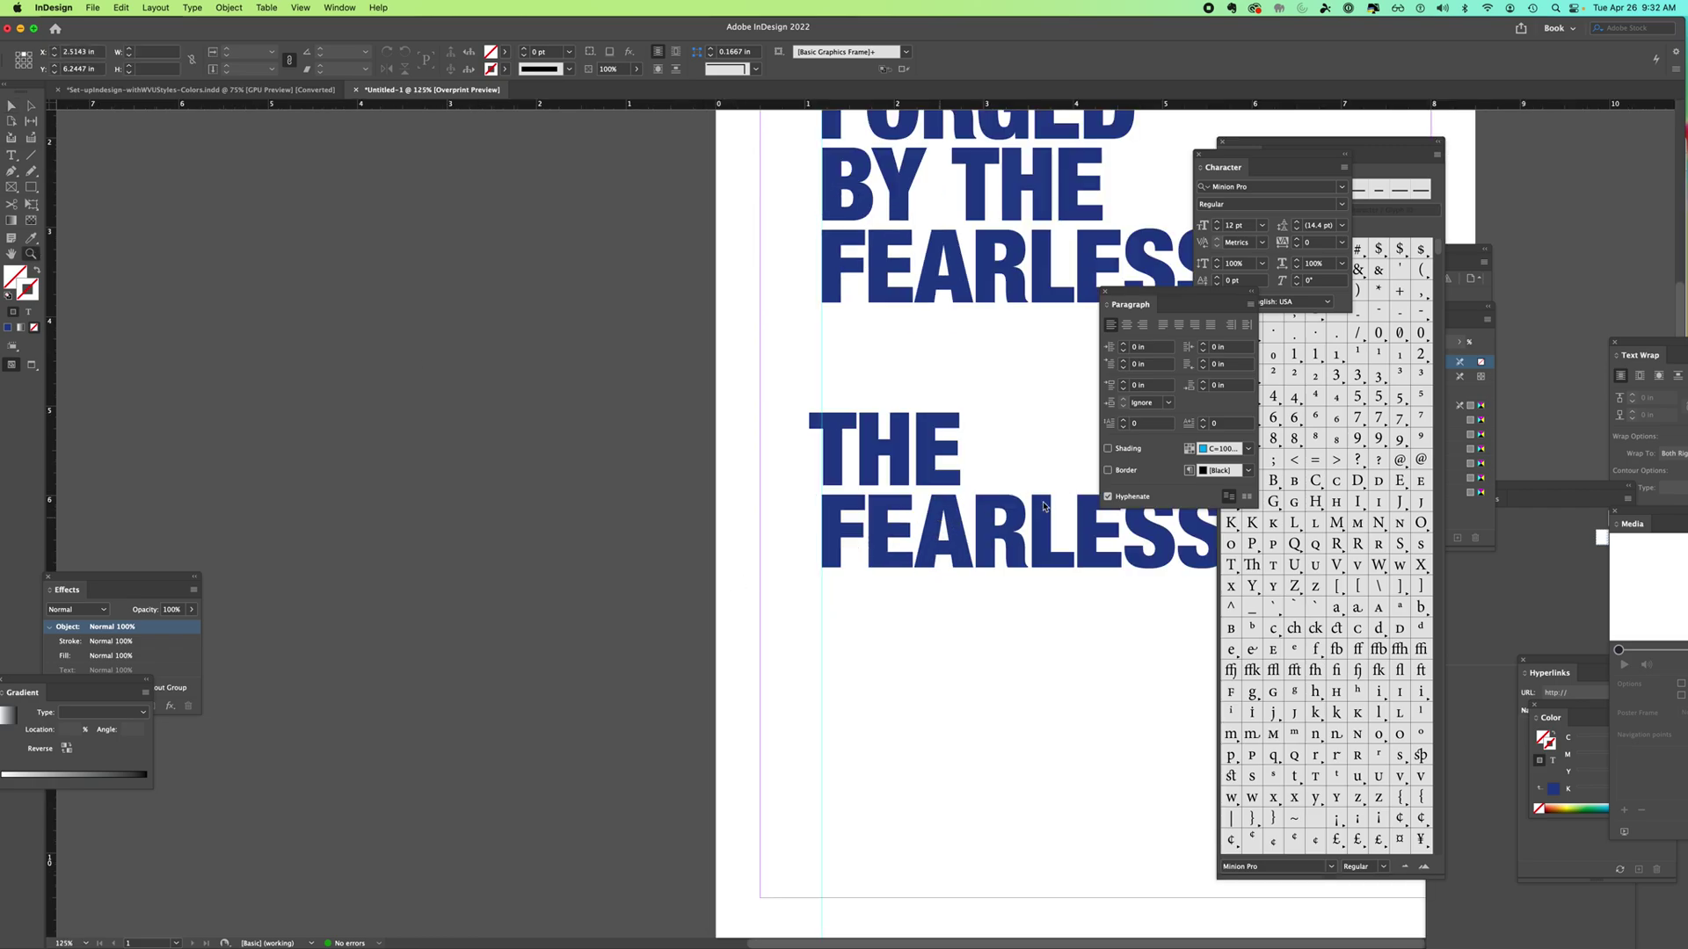
{"action": "scroll", "coordinate": [940, 519], "scroll_direction": "right", "scroll_amount": 3}
{"action": "left_click", "coordinate": [635, 533]}
{"action": "scroll", "coordinate": [635, 532], "scroll_direction": "right", "scroll_amount": 3}
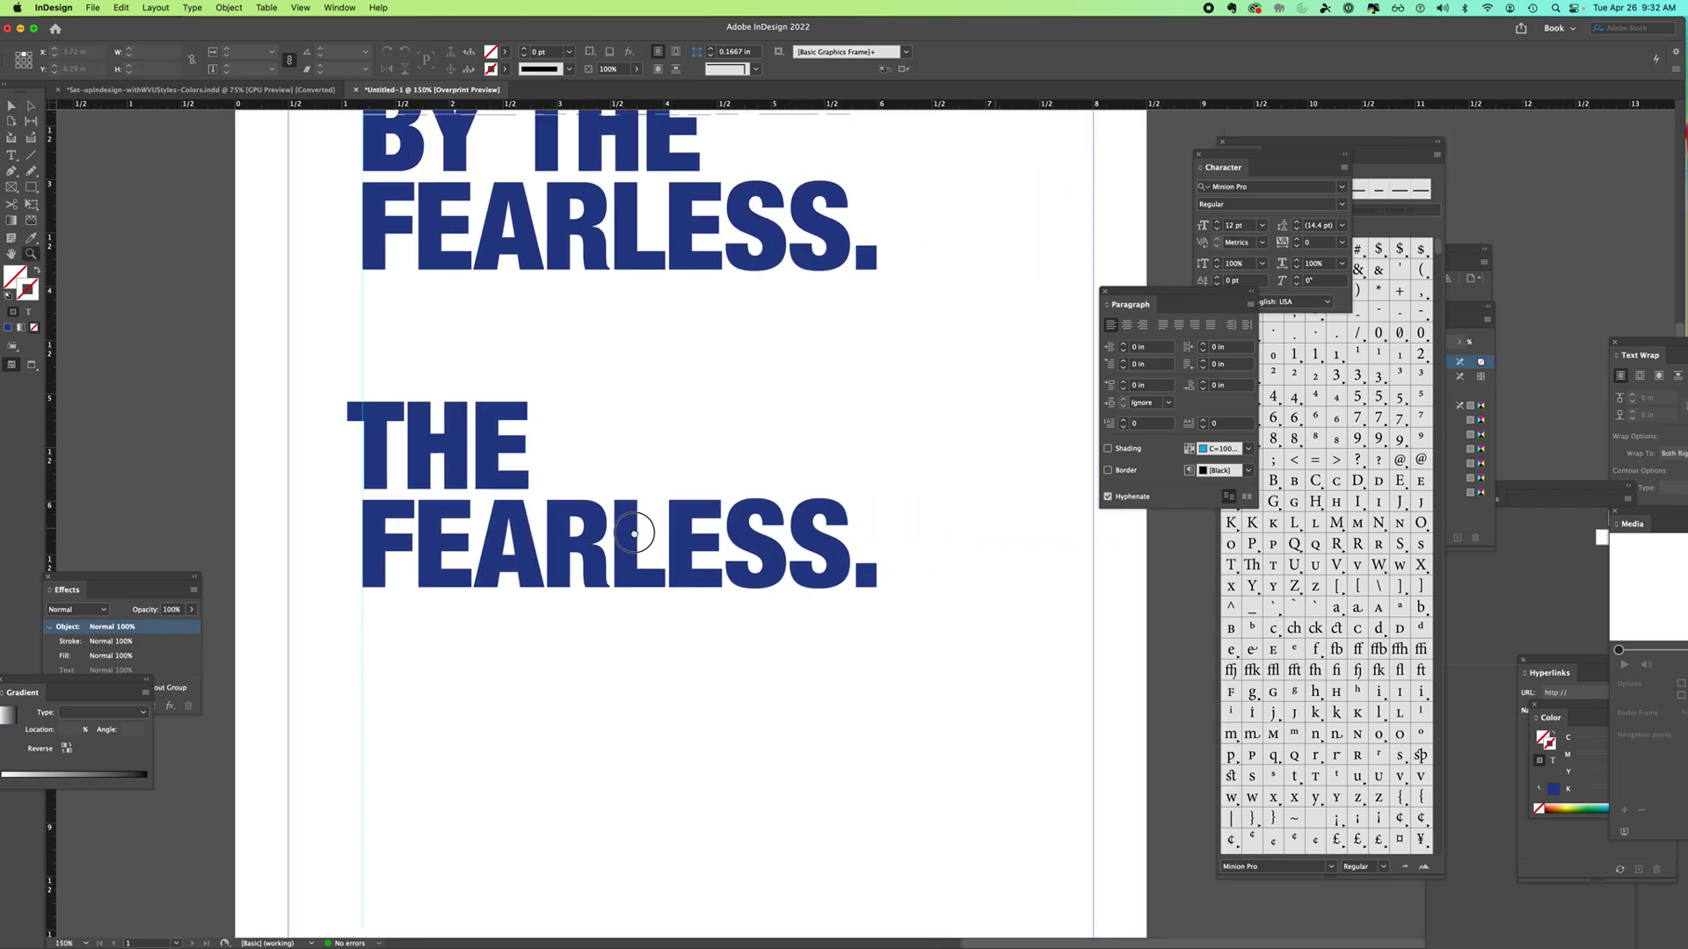
{"action": "left_click", "coordinate": [12, 156]}
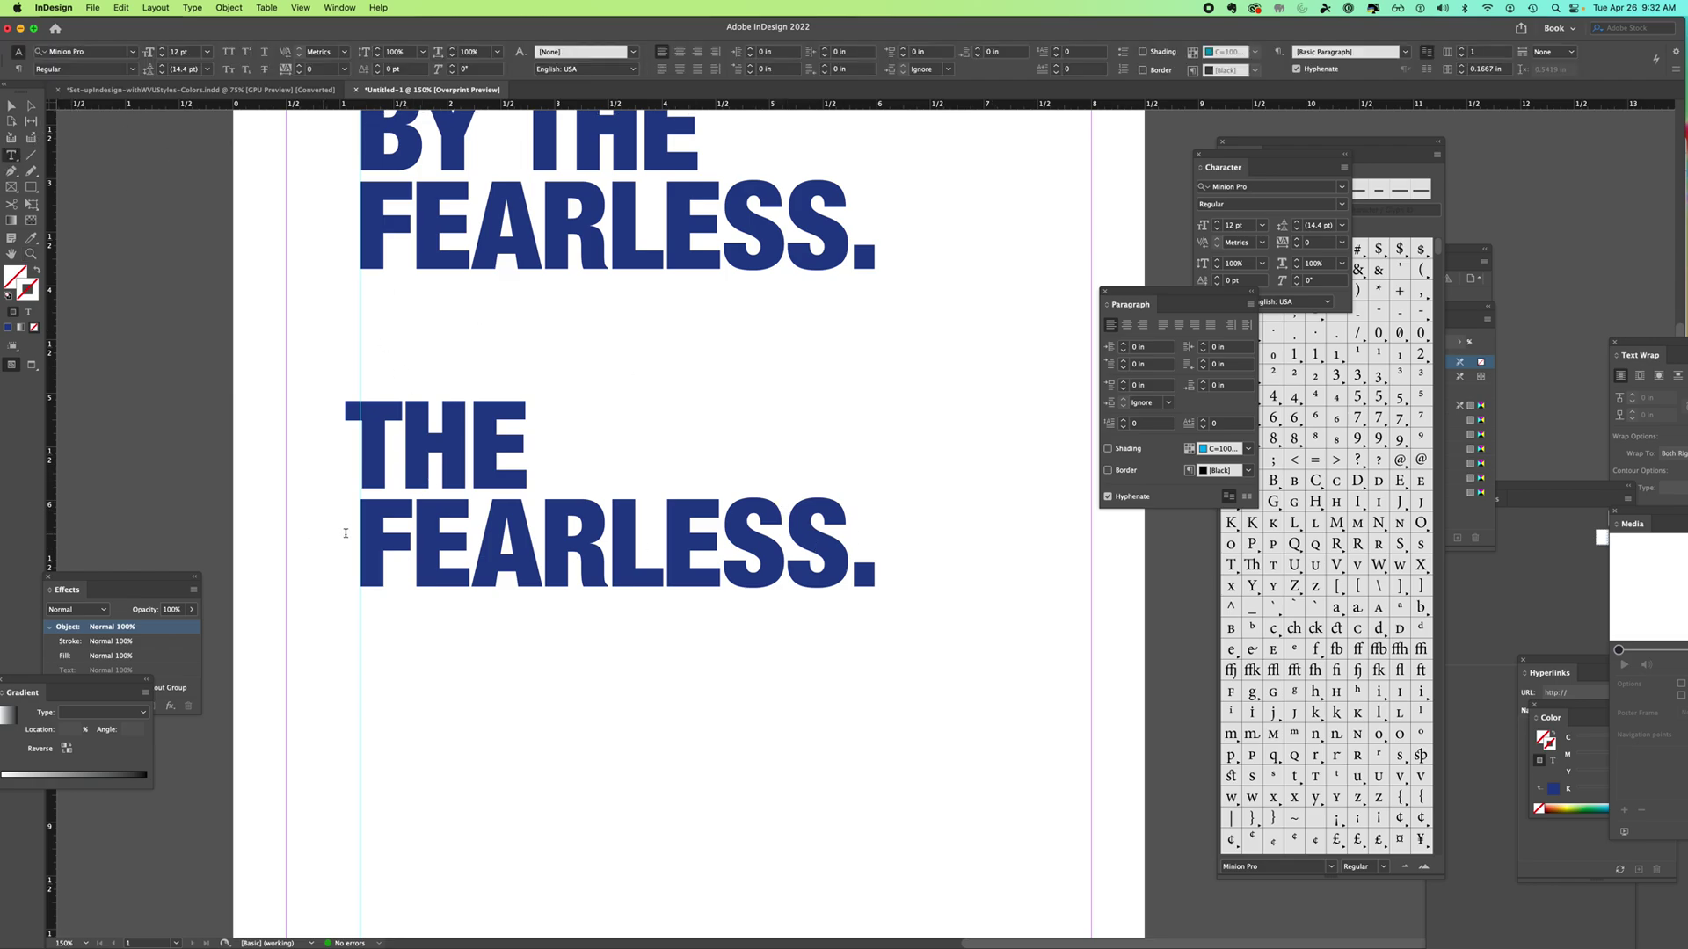
{"action": "left_click_drag", "start_coordinate": [882, 557], "coordinate": [339, 426]}
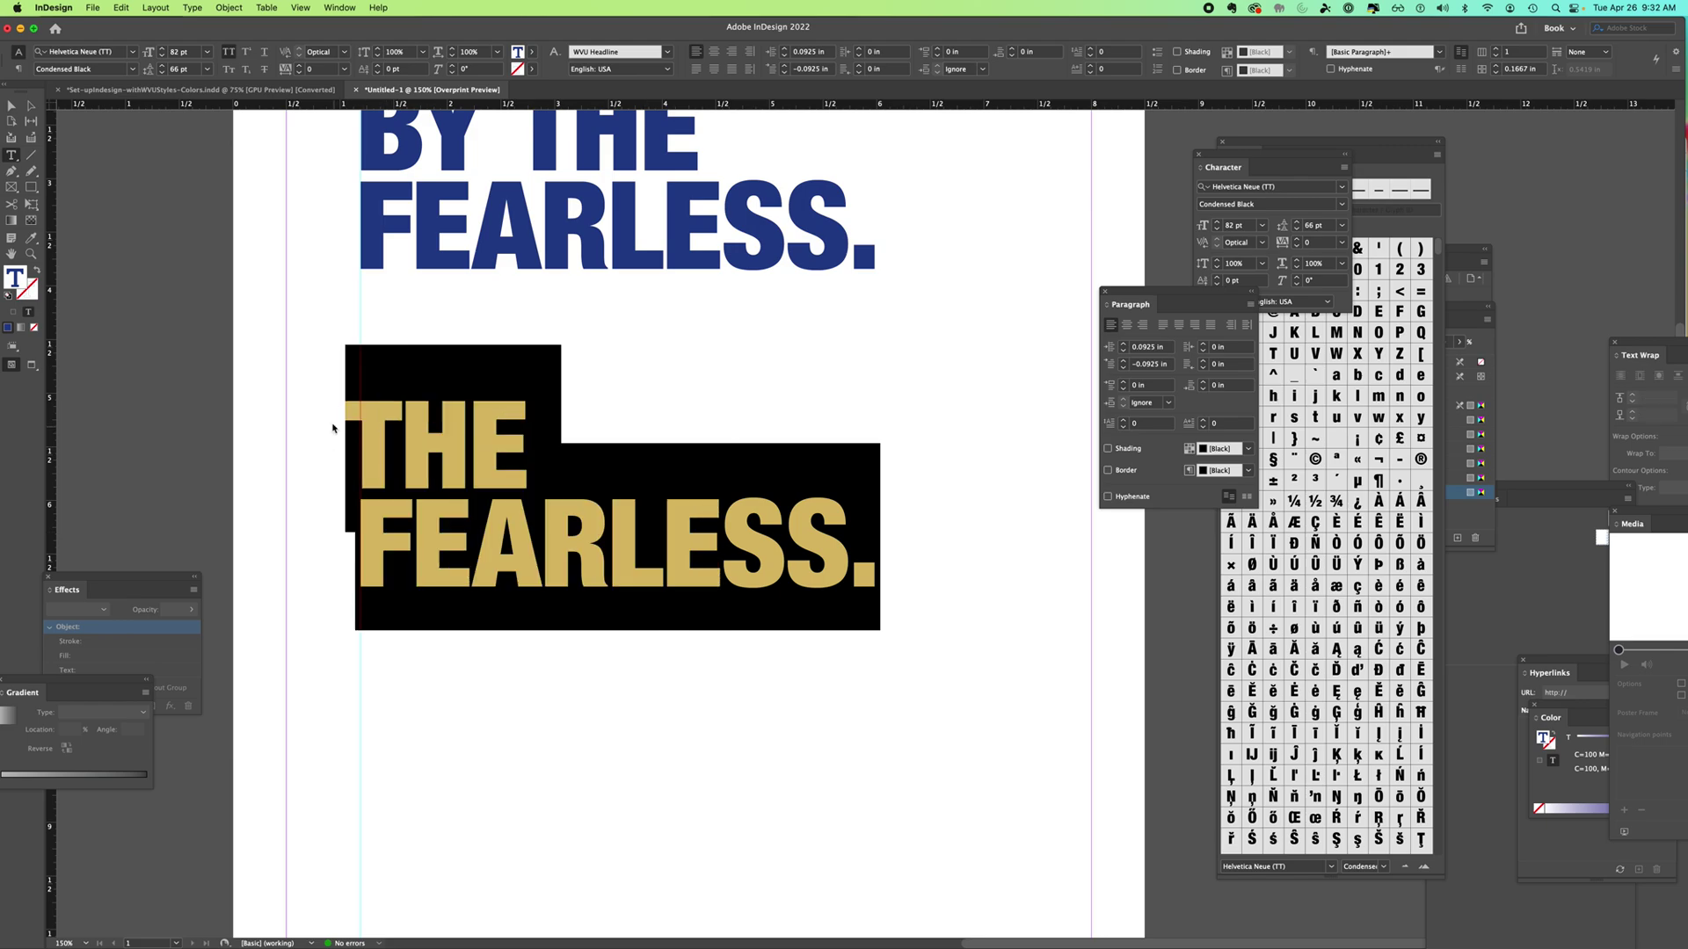
{"action": "double_click", "coordinate": [1142, 350]}
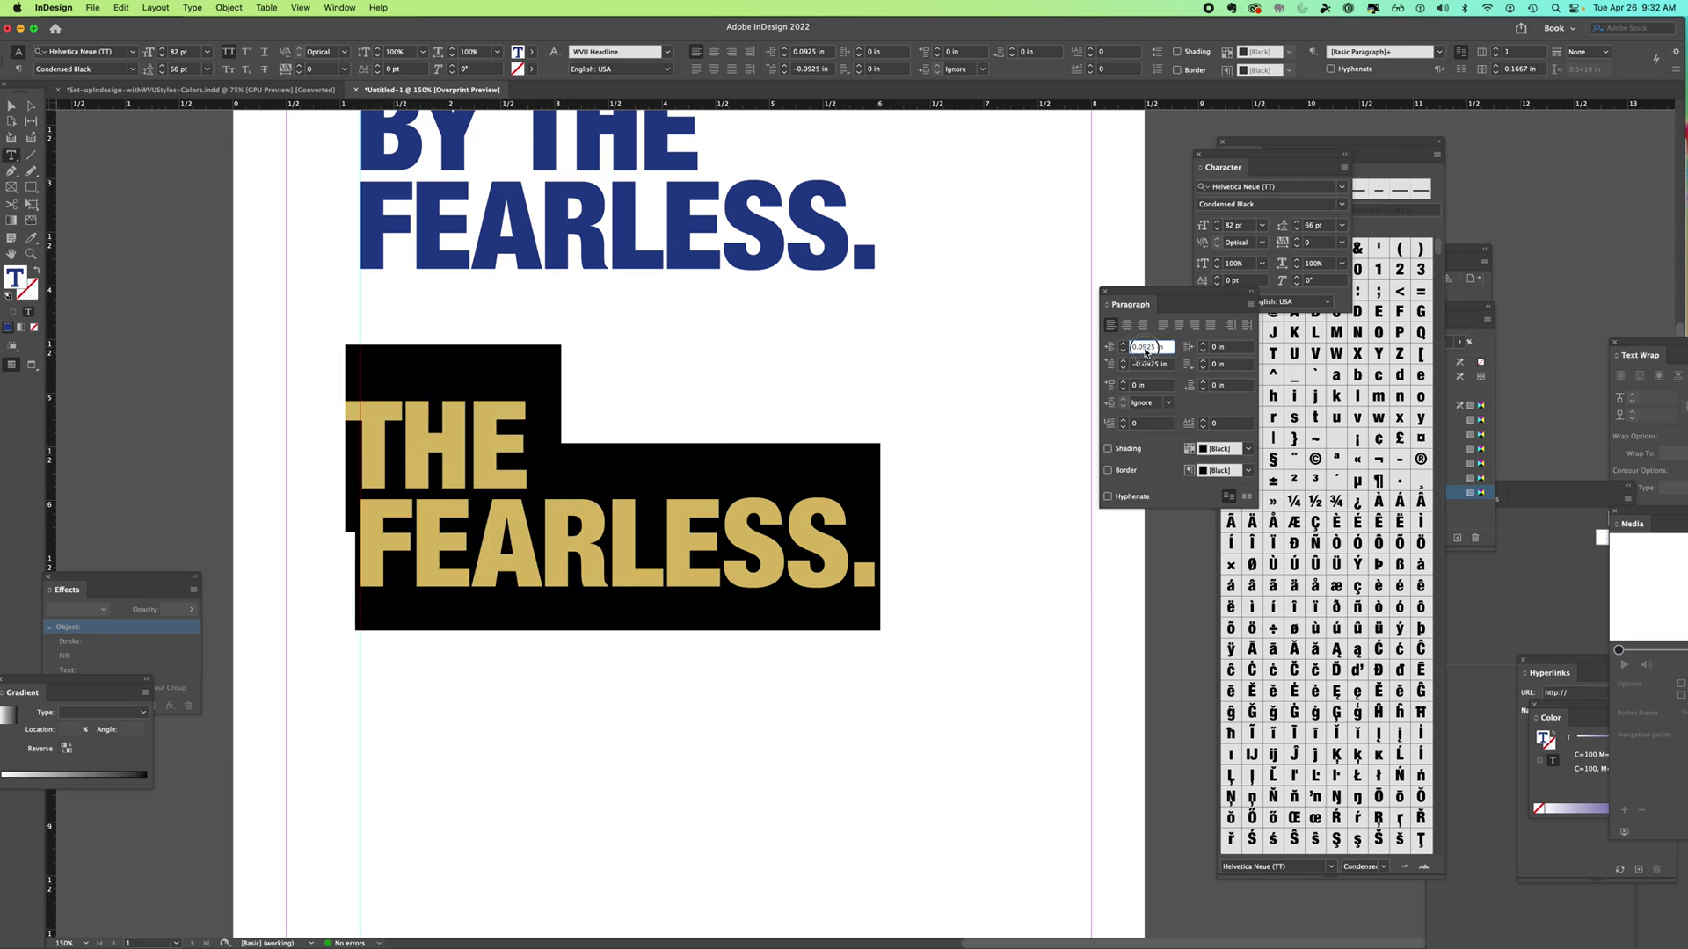
{"action": "type", "text": "0.1"}
{"action": "key", "text": "Return"}
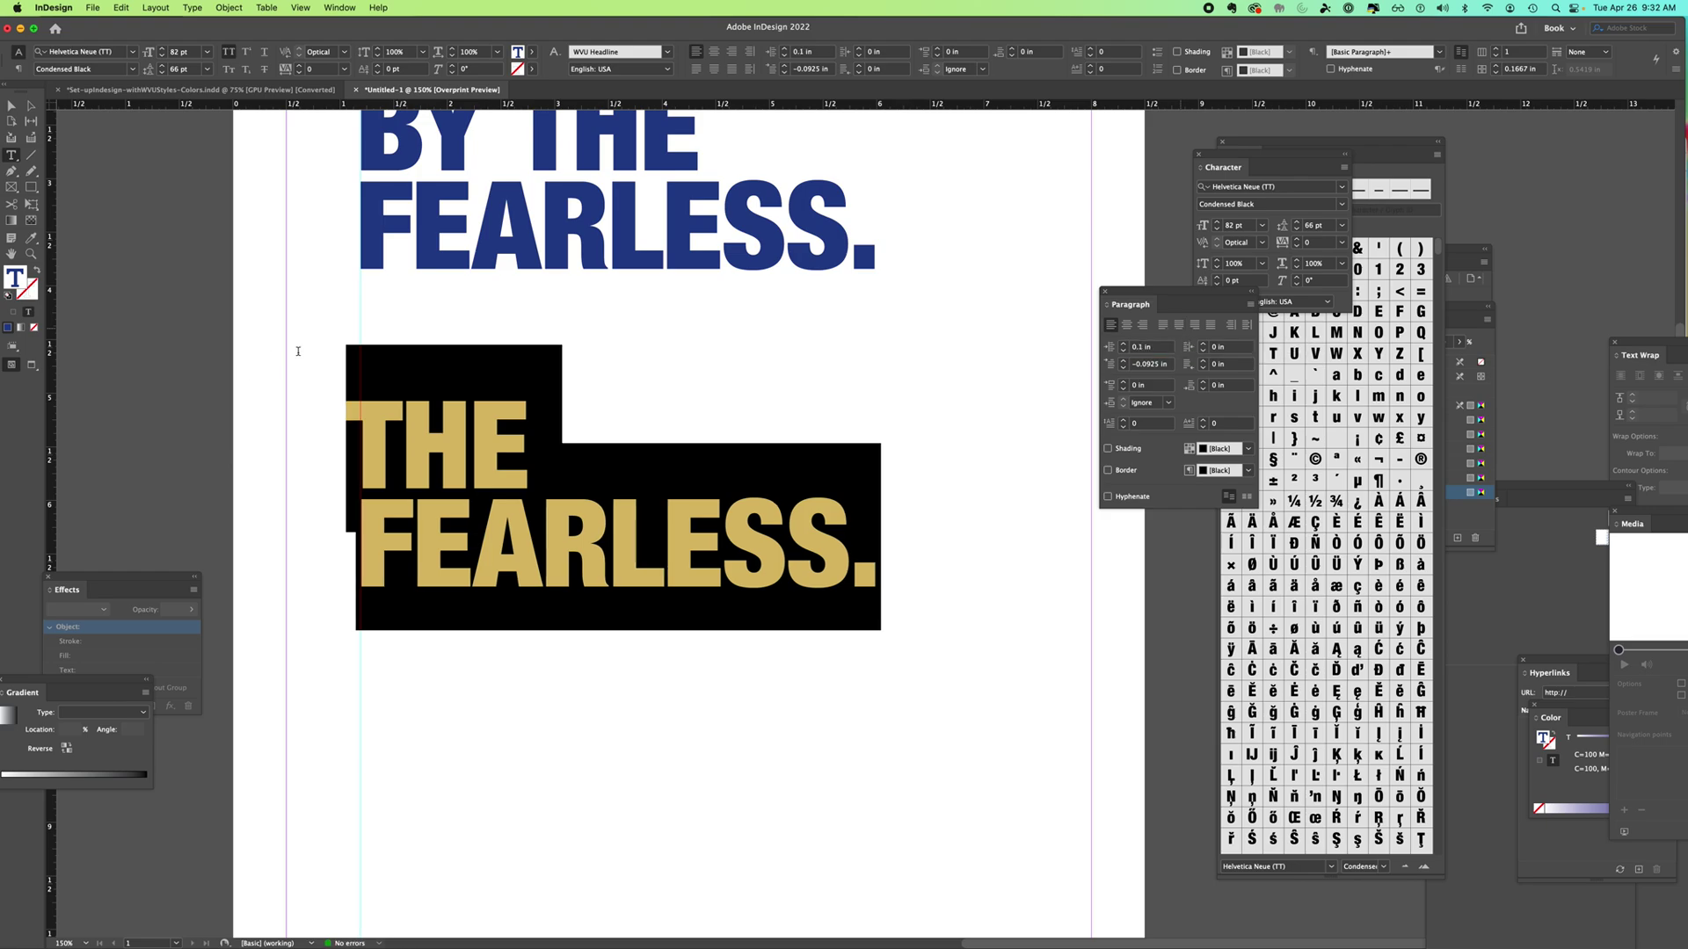
Select the THE line and set its first-line indent to -0.1 in.
{"action": "left_click", "coordinate": [470, 443]}
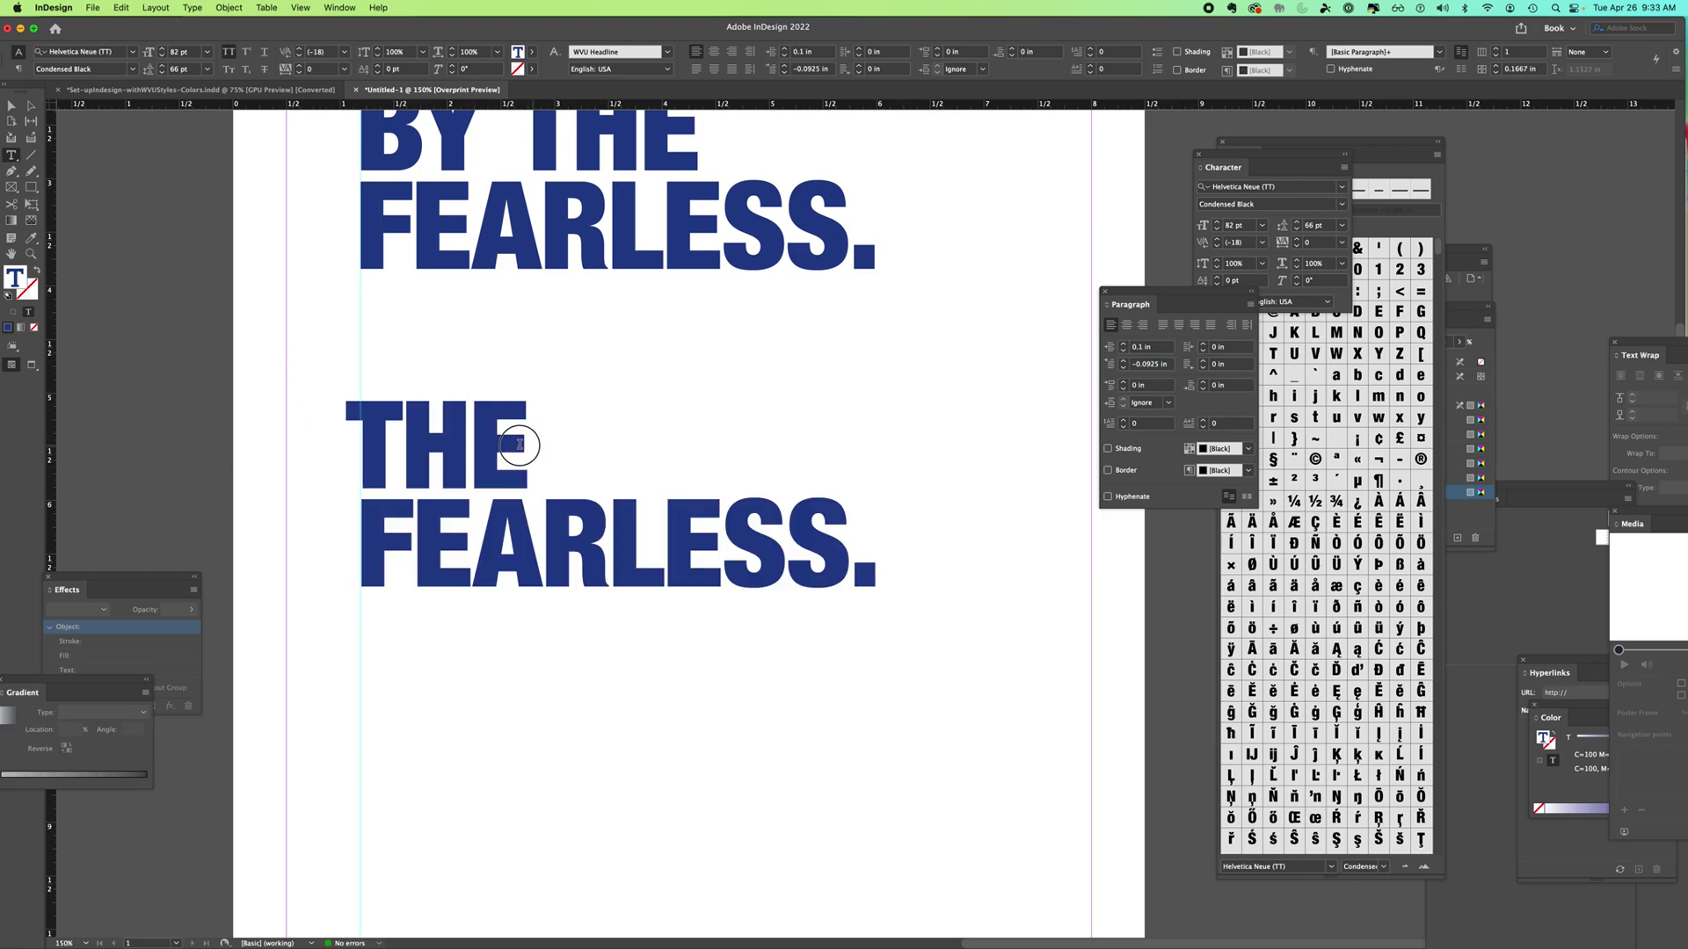
{"action": "left_click_drag", "start_coordinate": [372, 444], "coordinate": [622, 418]}
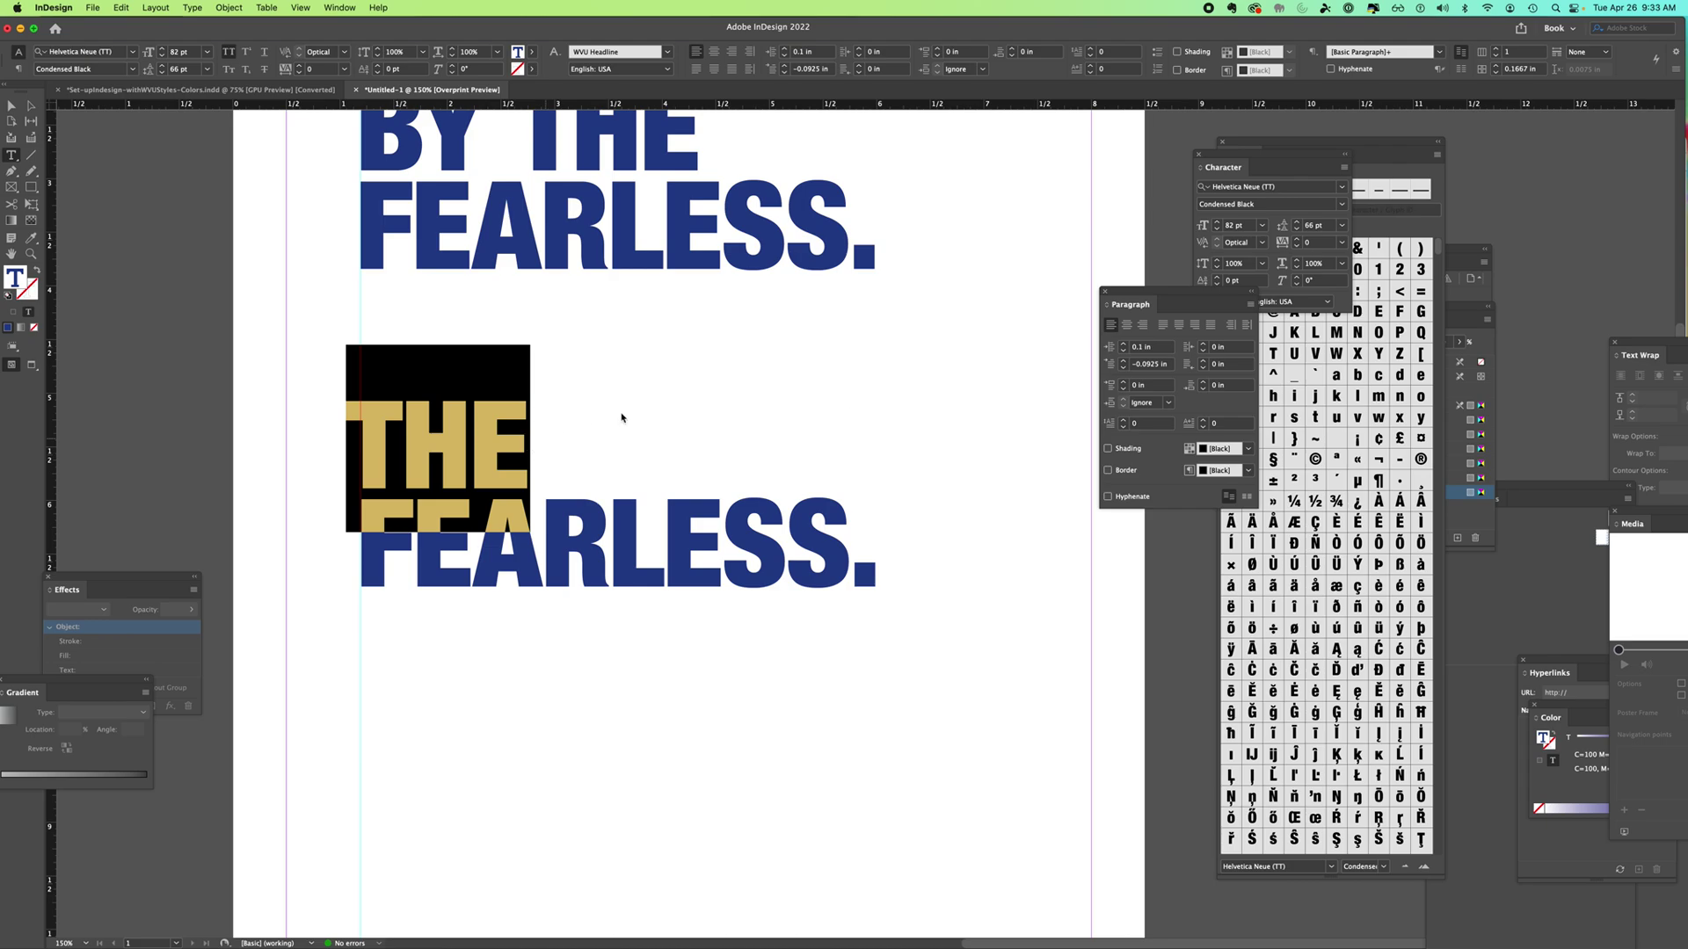
{"action": "left_click_drag", "start_coordinate": [1140, 368], "coordinate": [1157, 366]}
{"action": "key", "text": "BackSpace"}
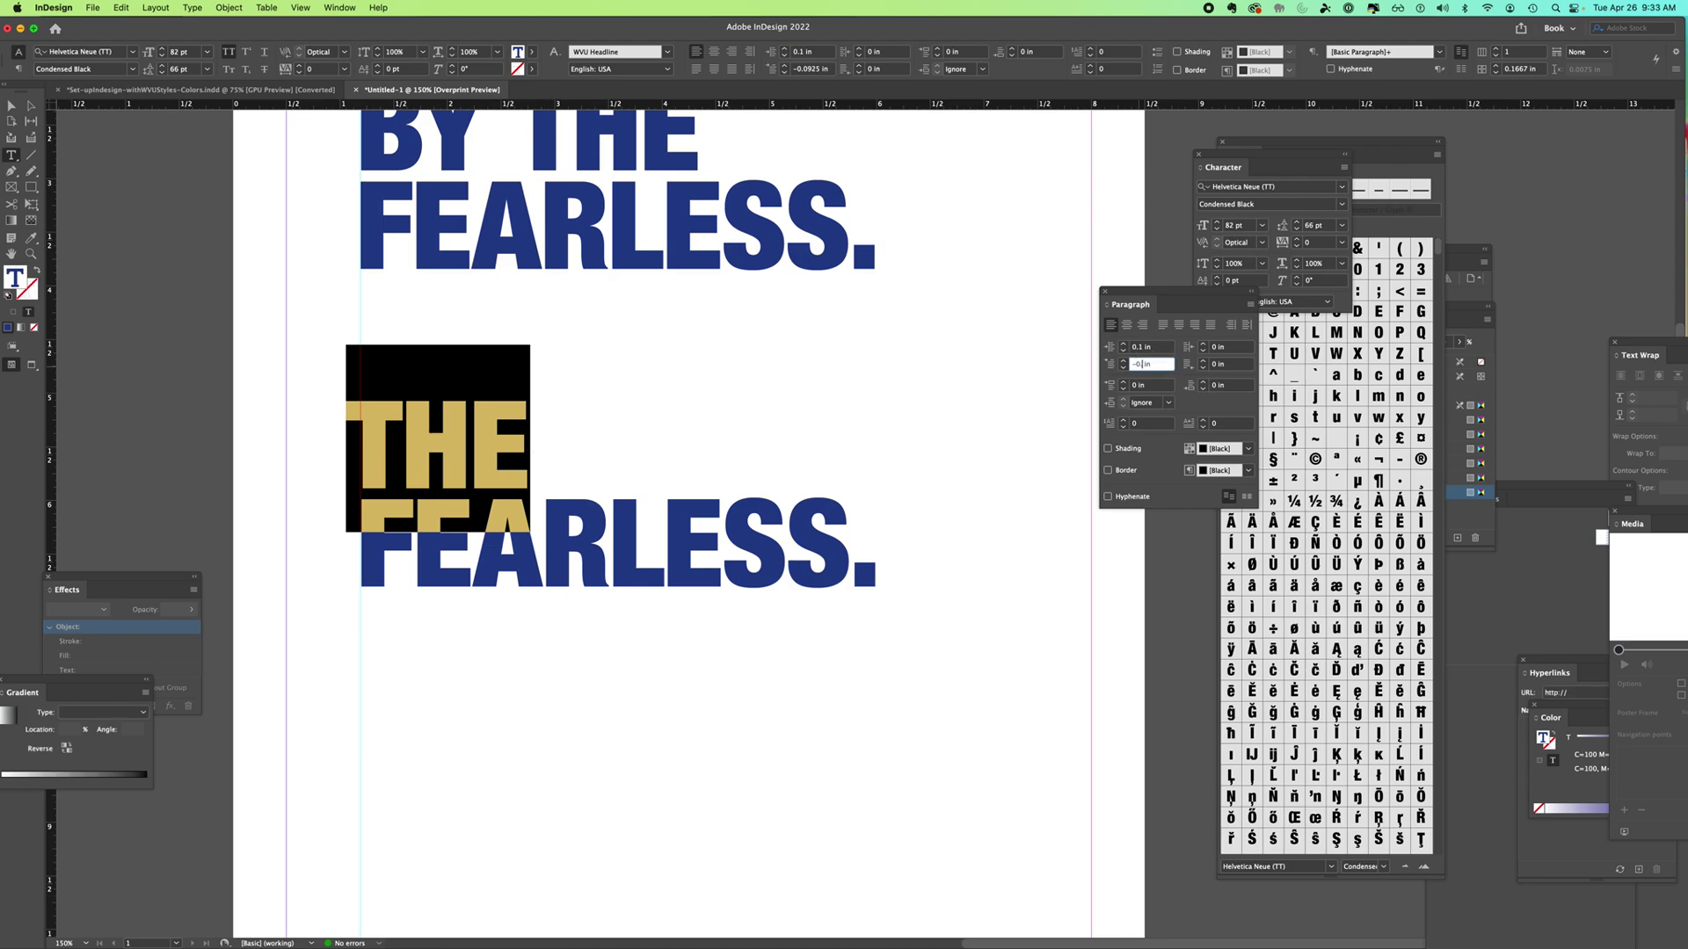
{"action": "key", "text": "Return"}
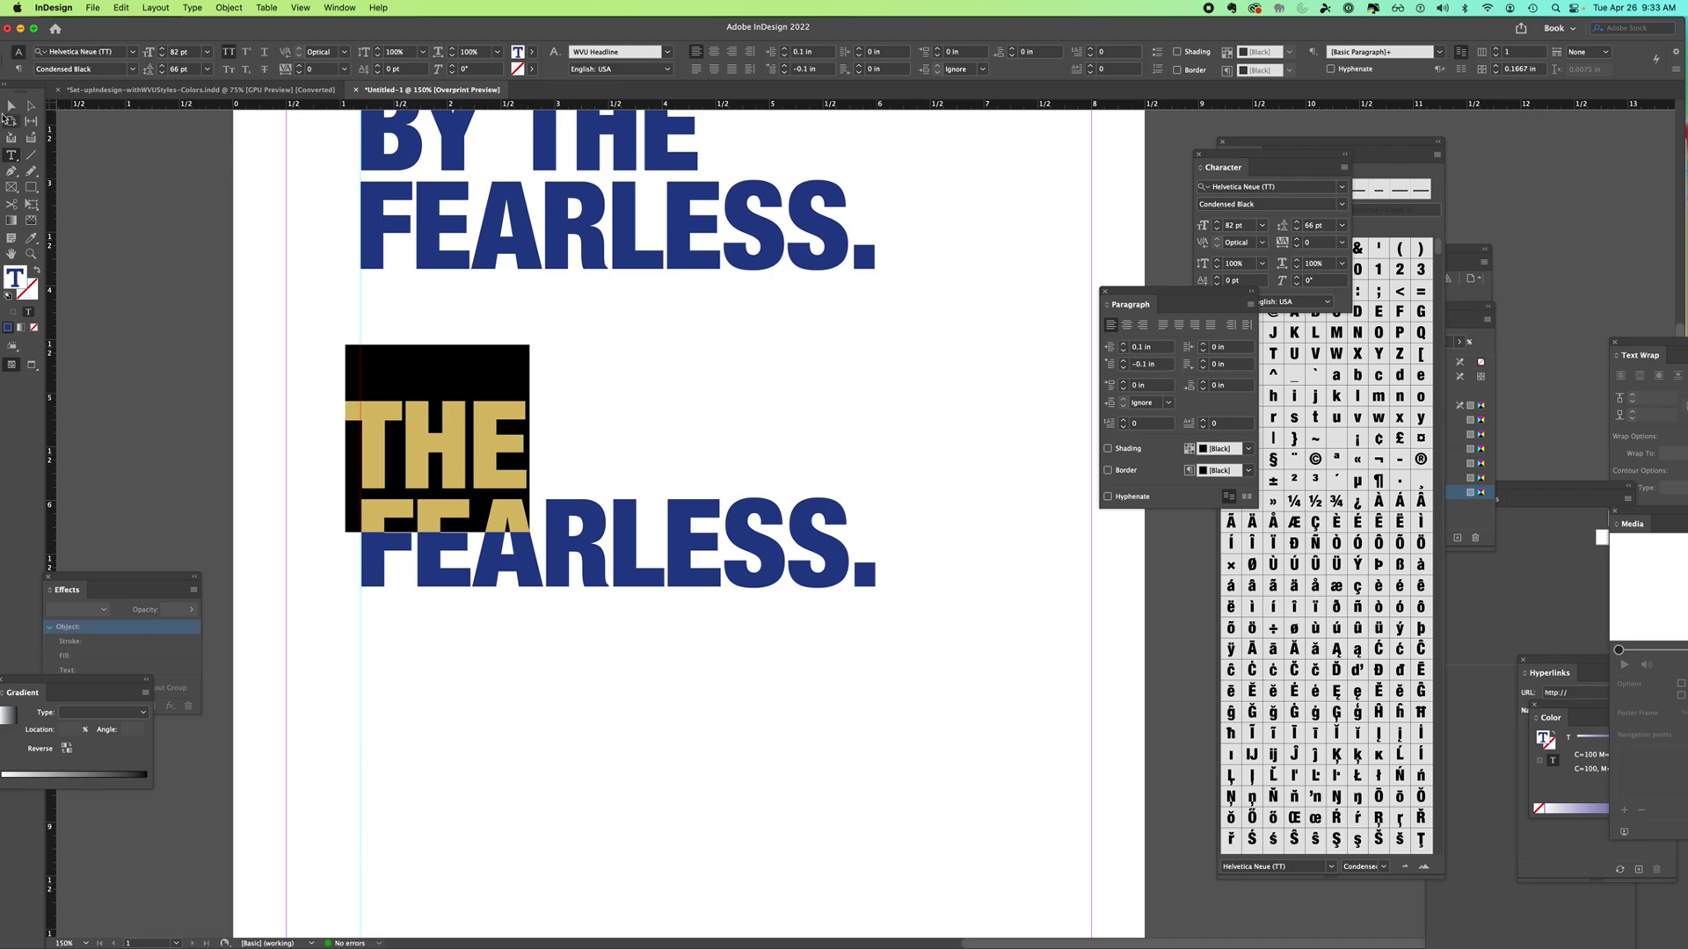
{"action": "left_click", "coordinate": [11, 106]}
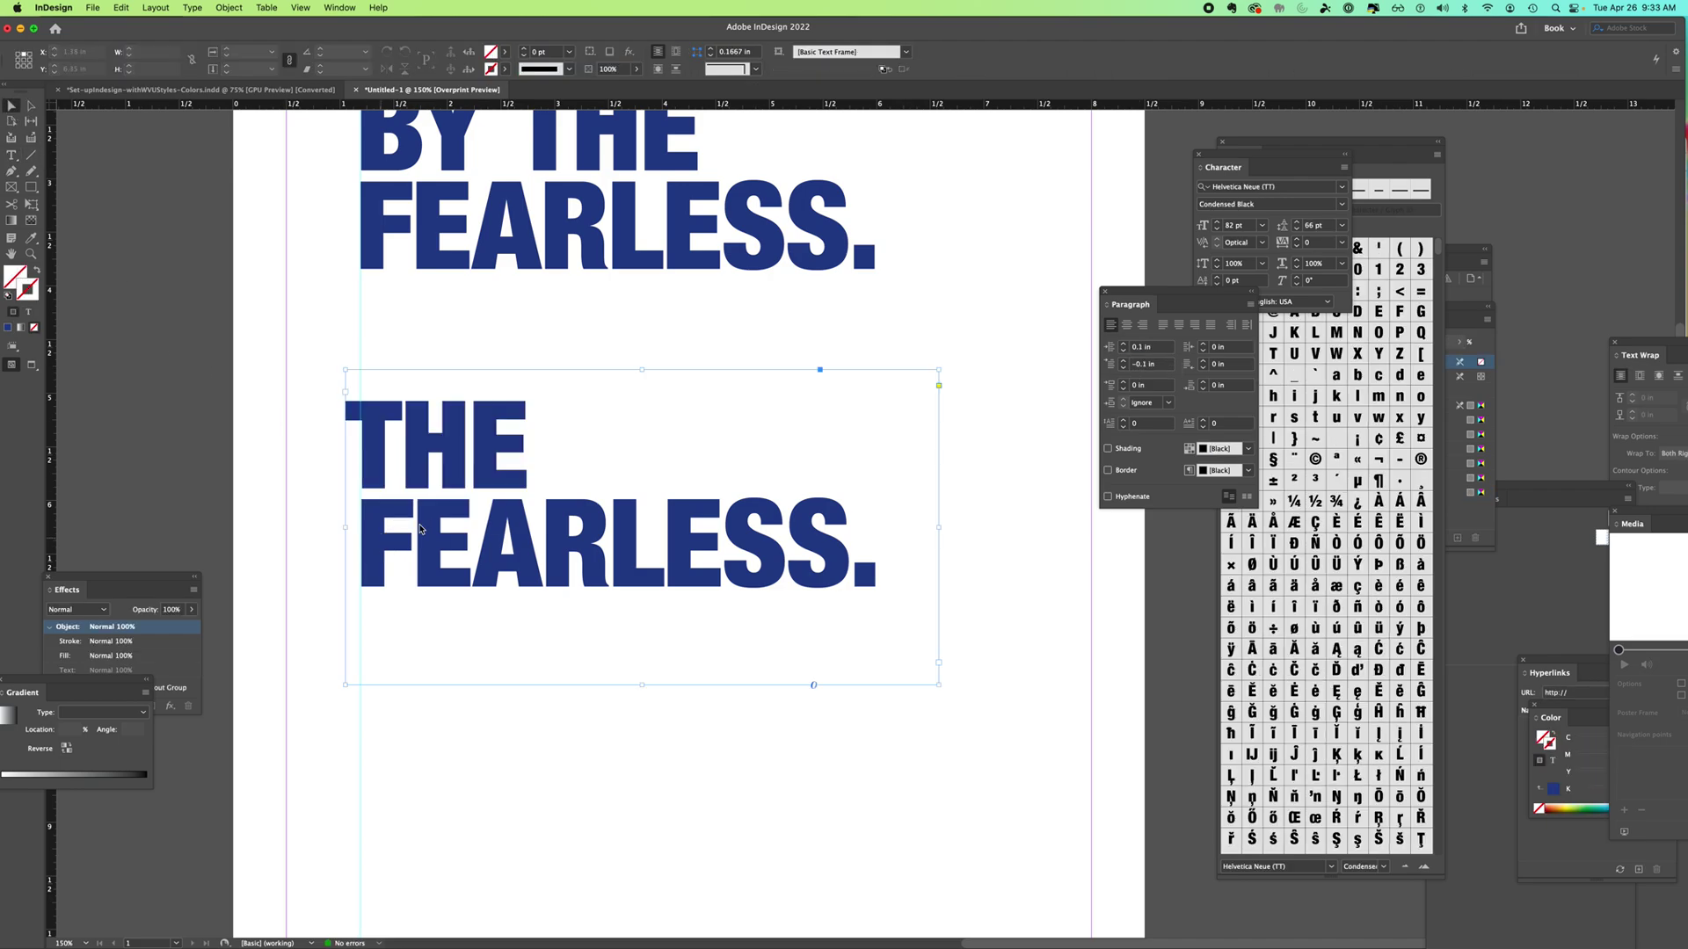
Nudge the frame left and right by 1 pt, settle it slightly right, then zoom out.
{"action": "key", "text": "Left"}
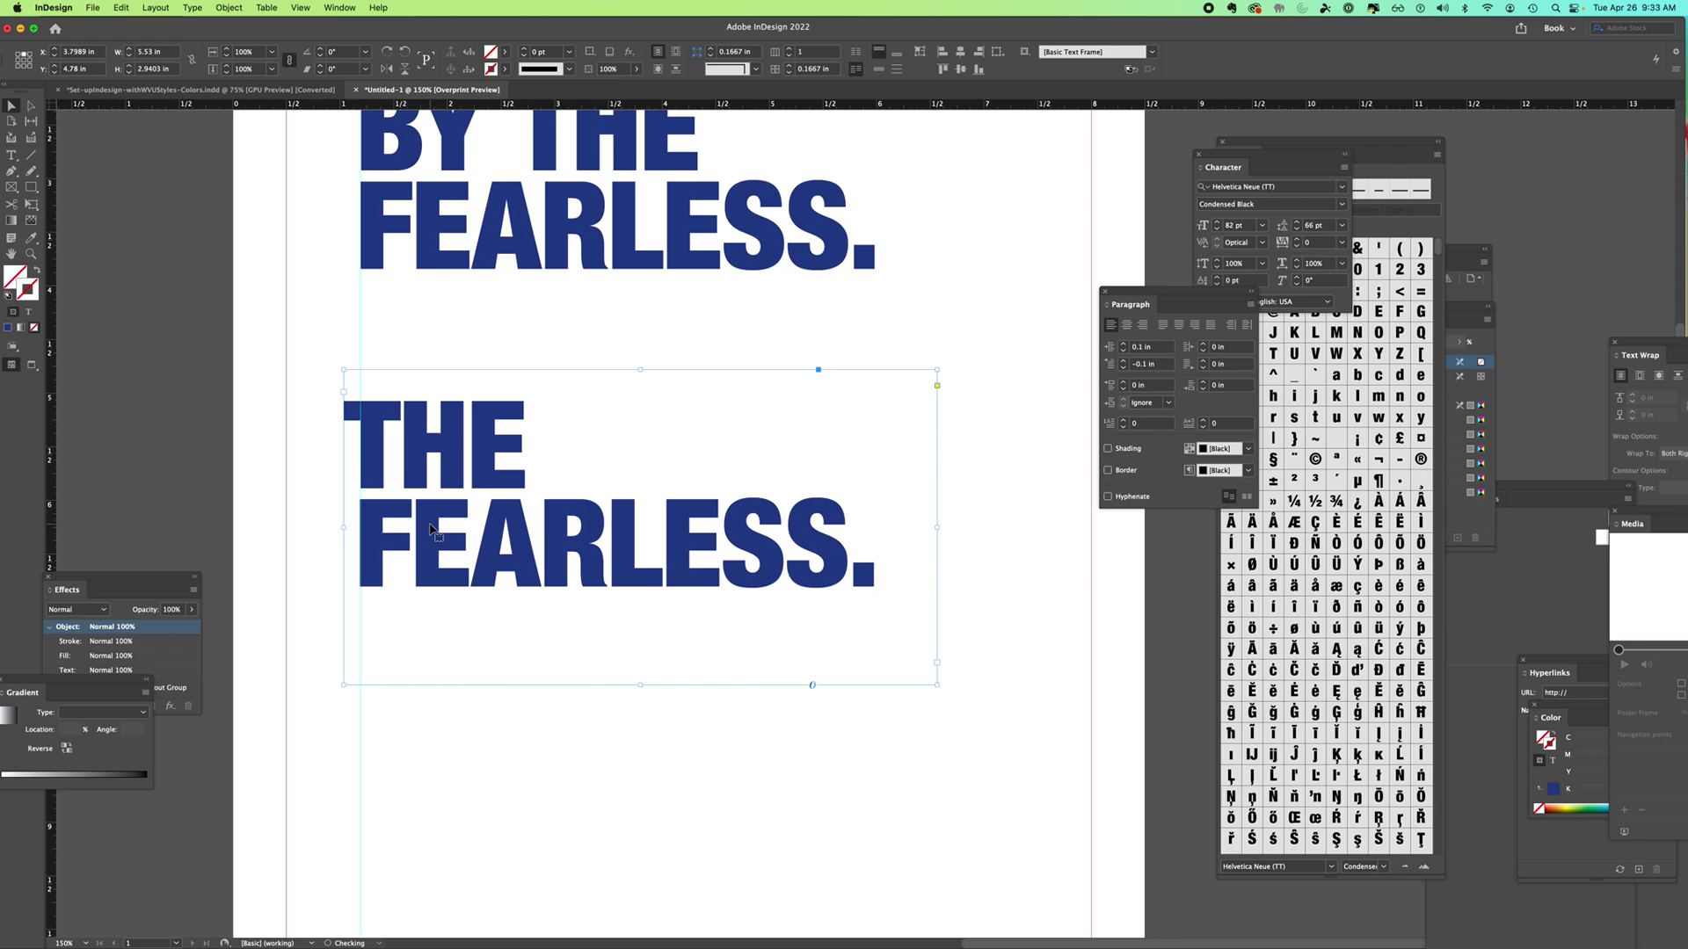
{"action": "key", "text": "Right"}
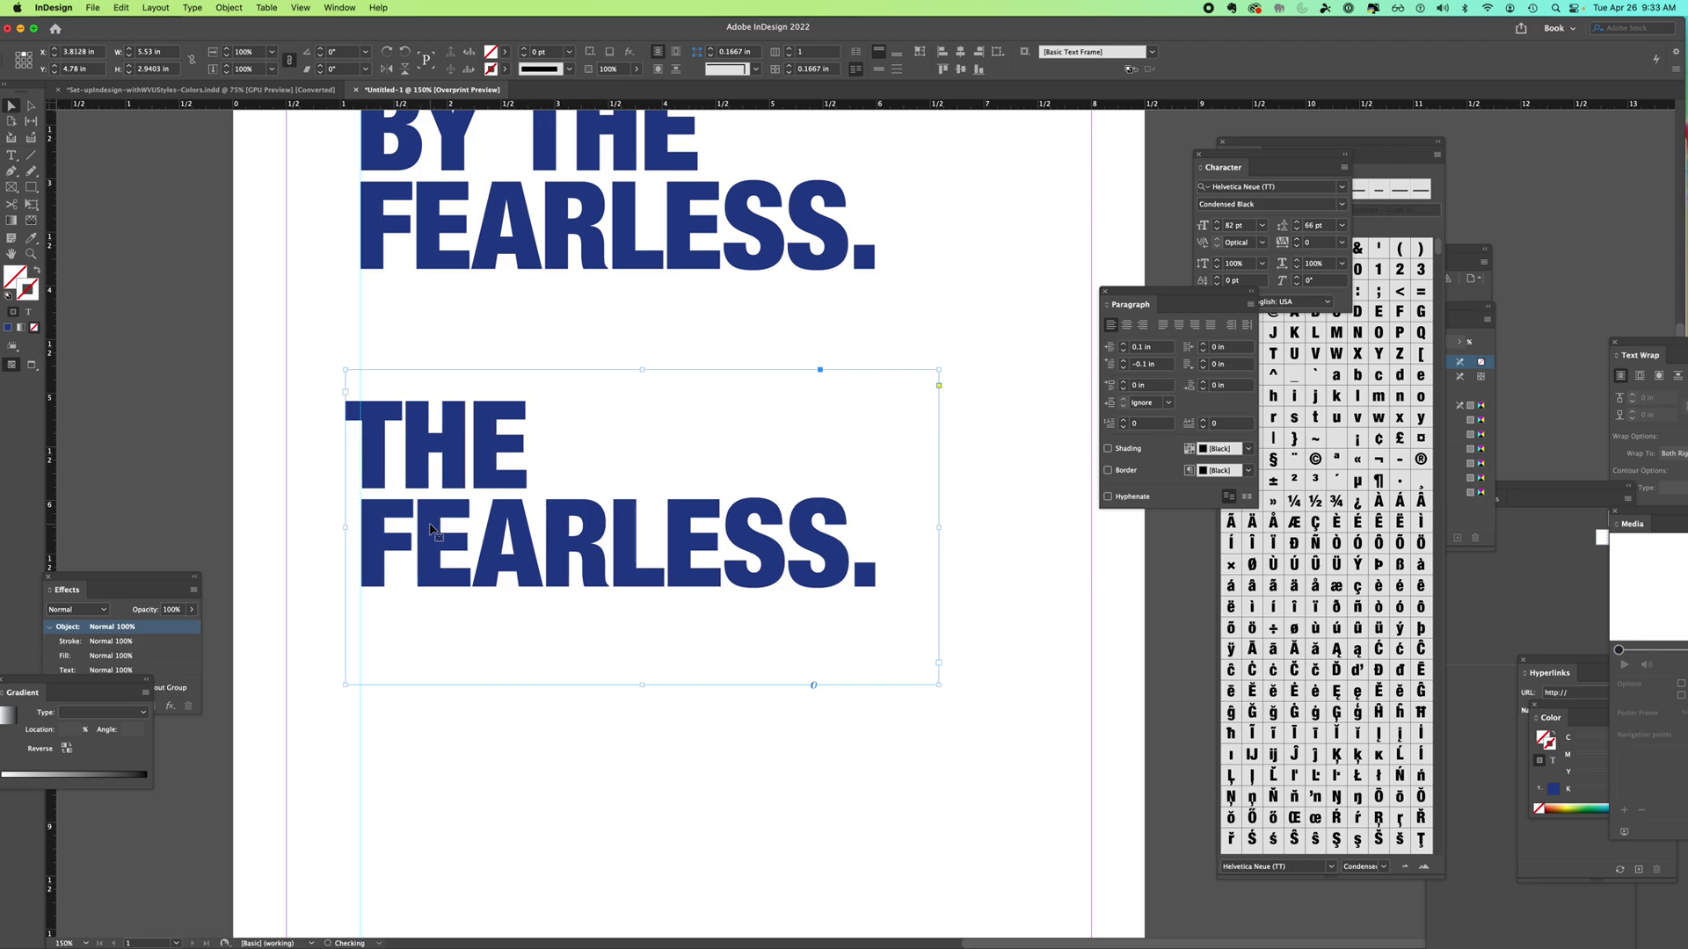
{"action": "key", "text": "Left"}
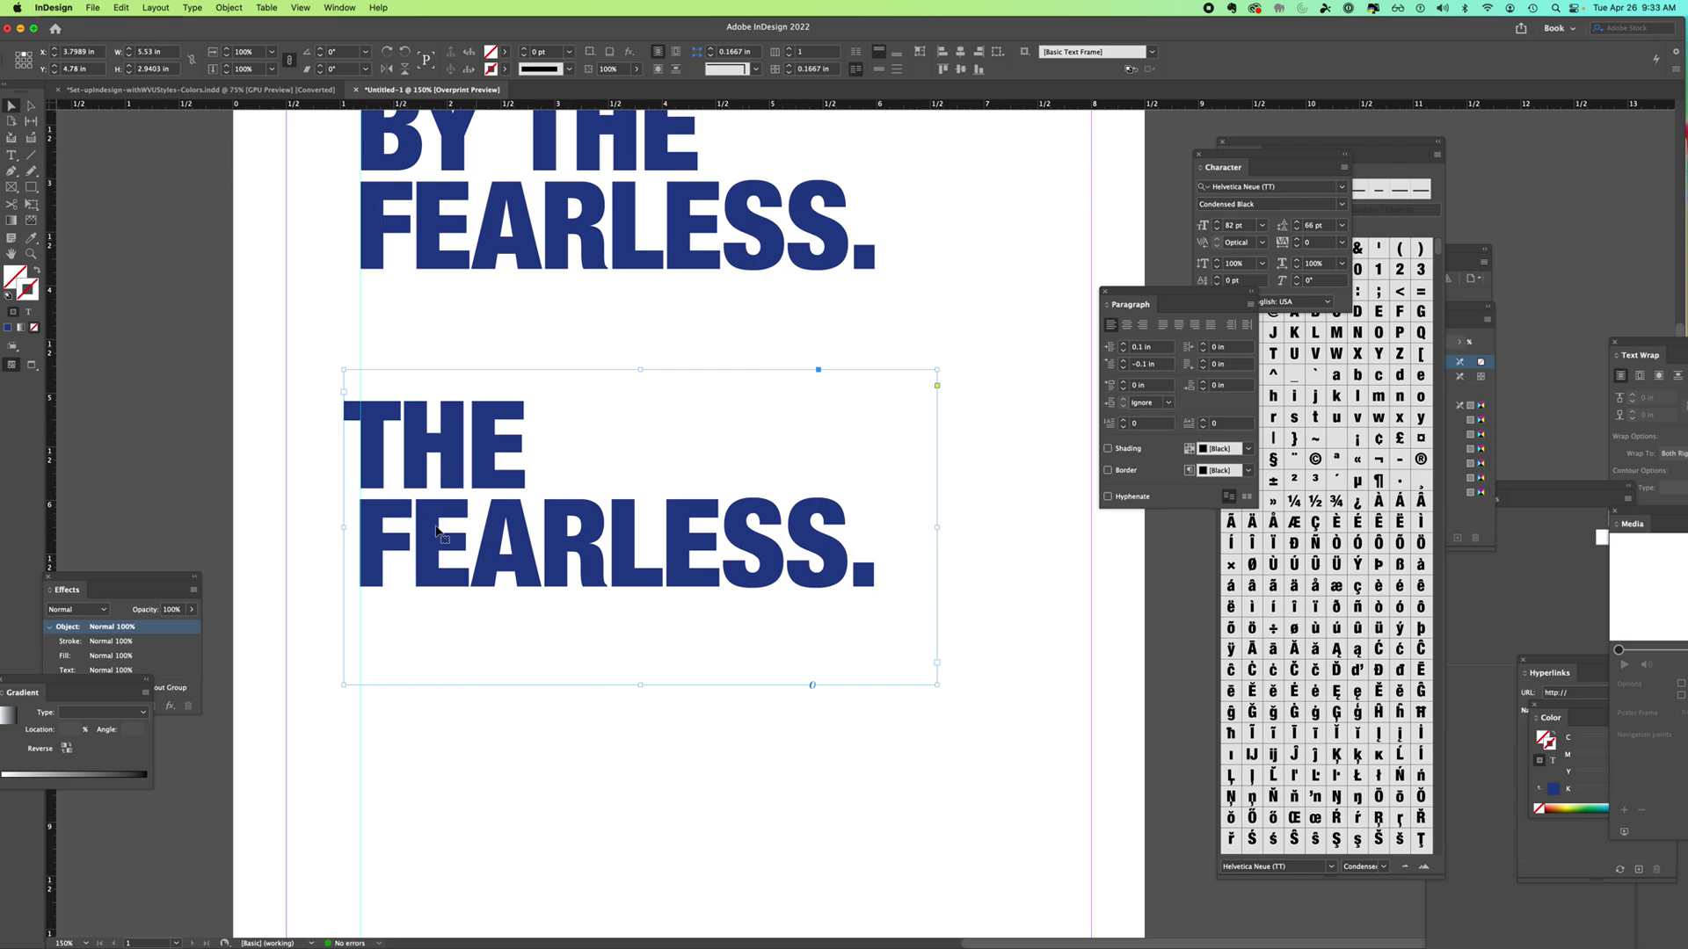
{"action": "left_click_drag", "start_coordinate": [389, 543], "coordinate": [389, 543]}
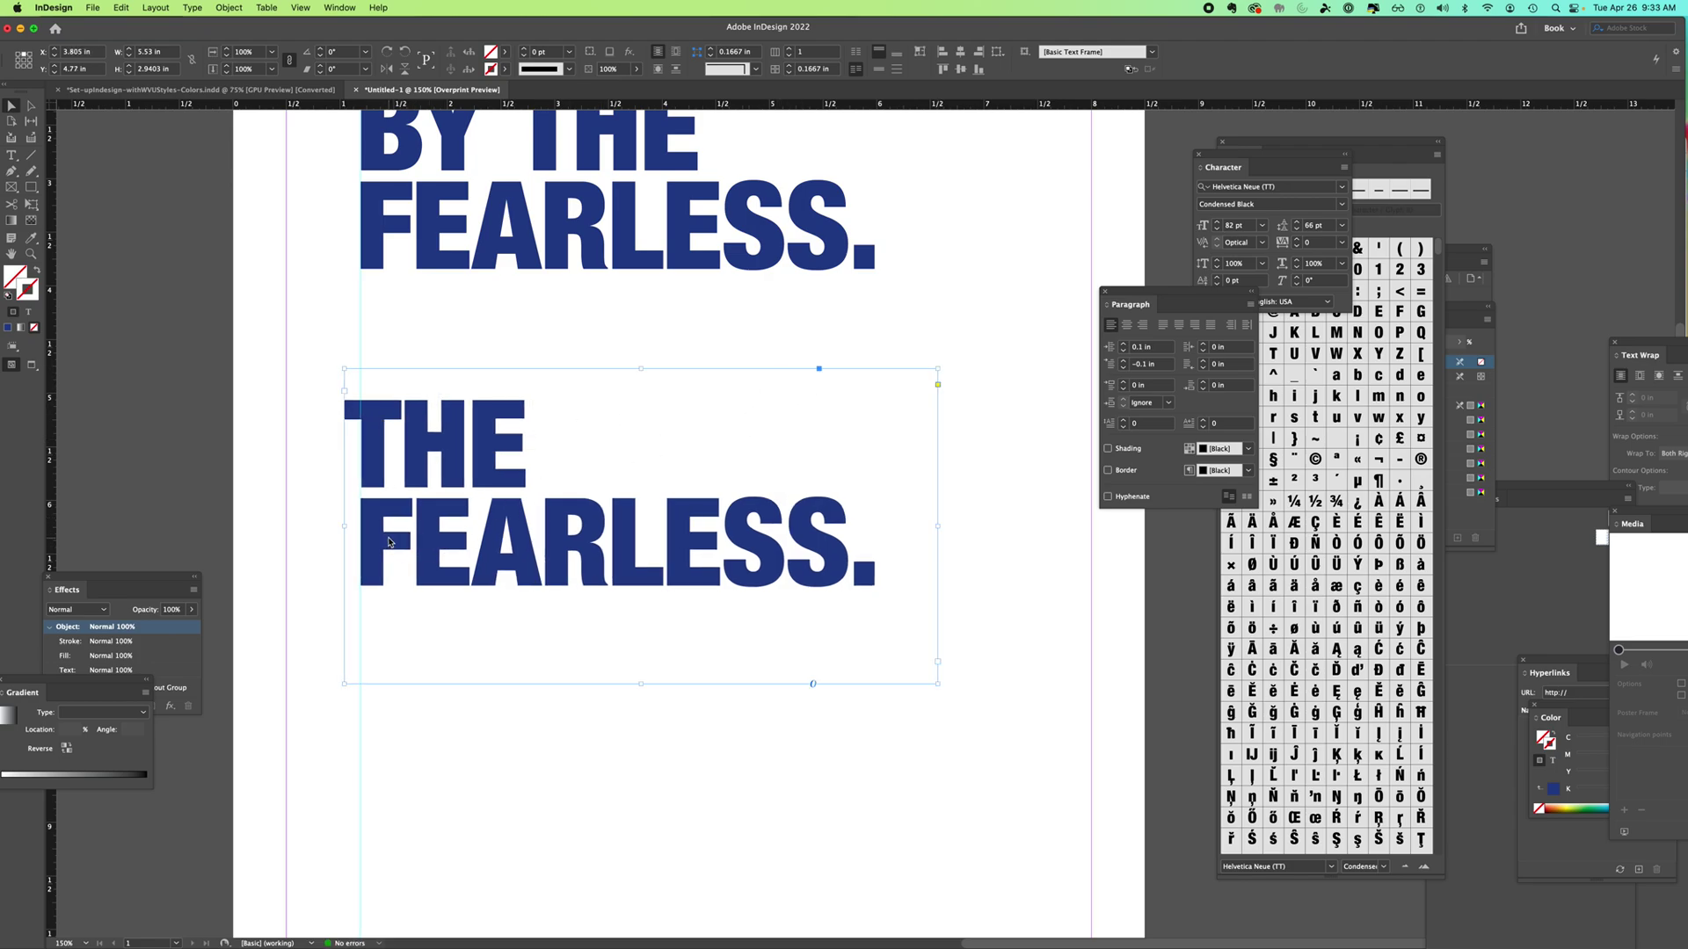
{"action": "left_click", "coordinate": [255, 509]}
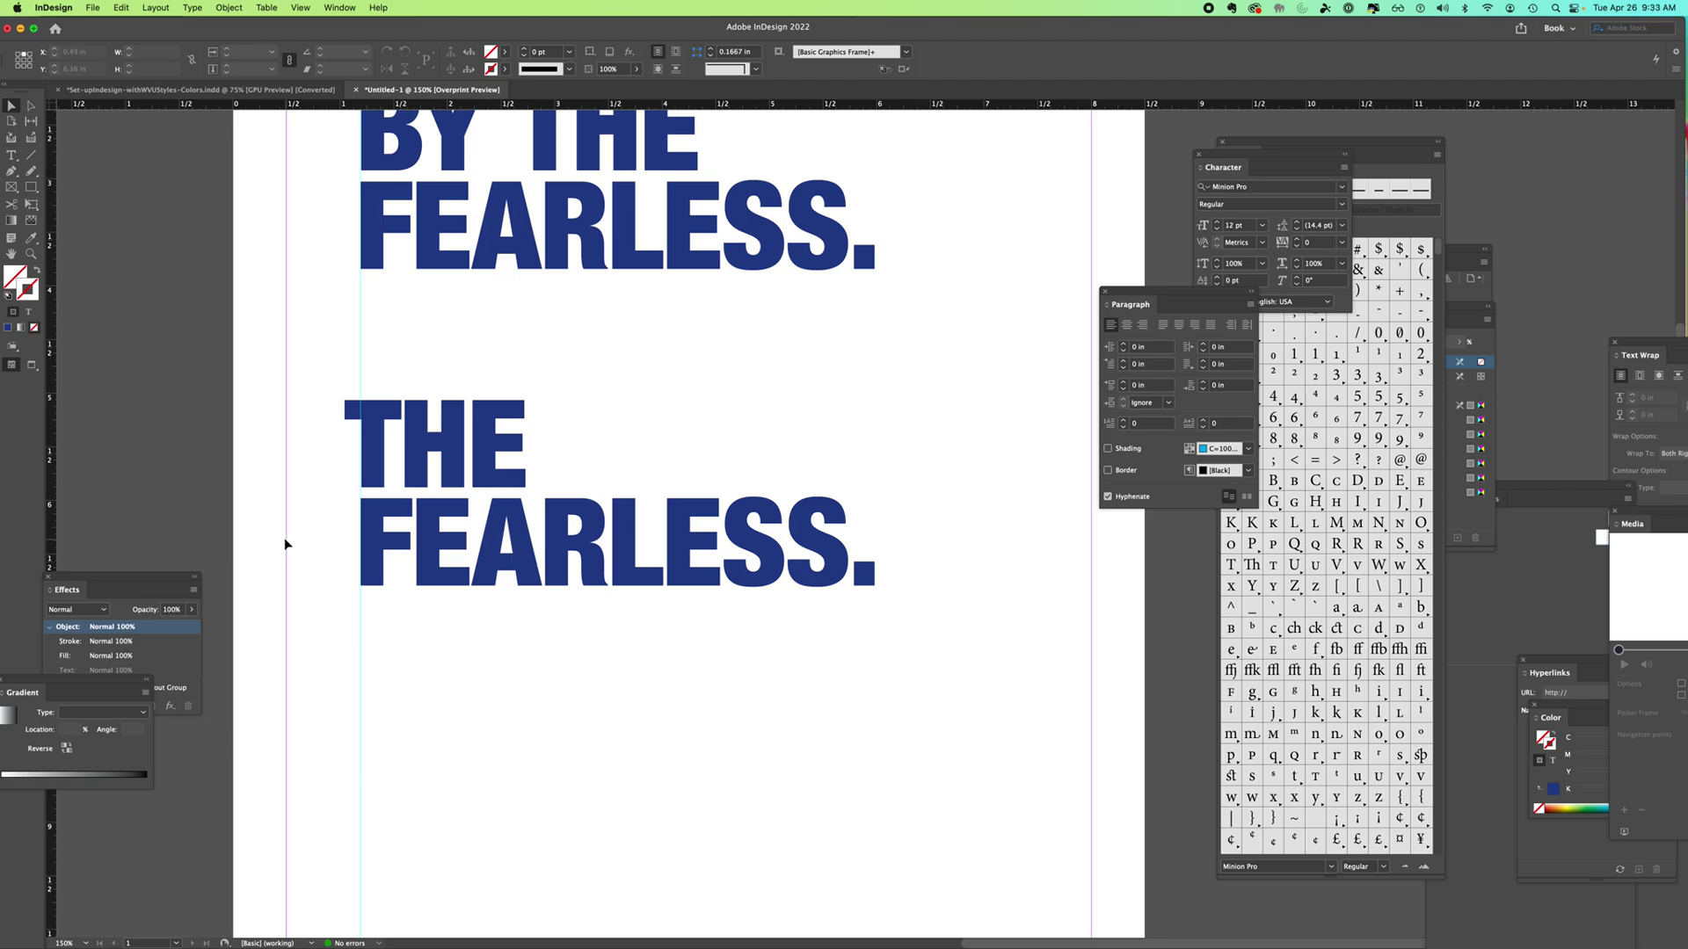
{"action": "key", "text": "super+minus"}
Add horizontal guides at the top and baseline of THE, and move the Paragraph panel left.
{"action": "scroll", "coordinate": [932, 467], "scroll_direction": "up", "scroll_amount": 2}
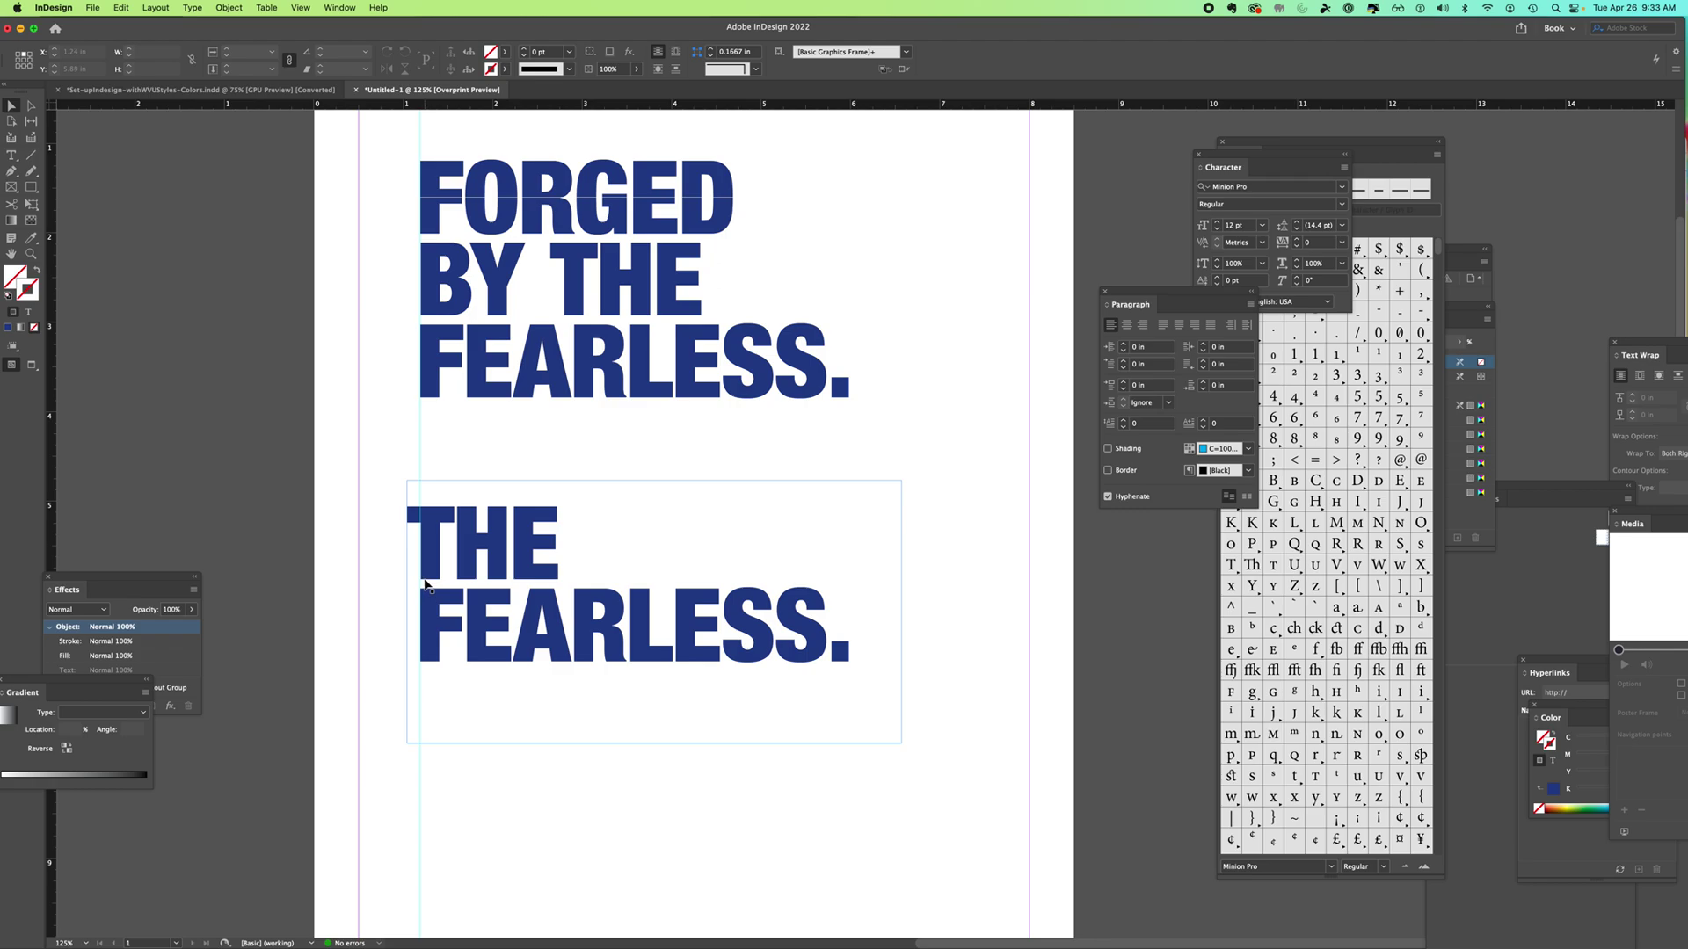
{"action": "left_click_drag", "start_coordinate": [489, 104], "coordinate": [497, 579]}
{"action": "left_click_drag", "start_coordinate": [538, 106], "coordinate": [508, 506]}
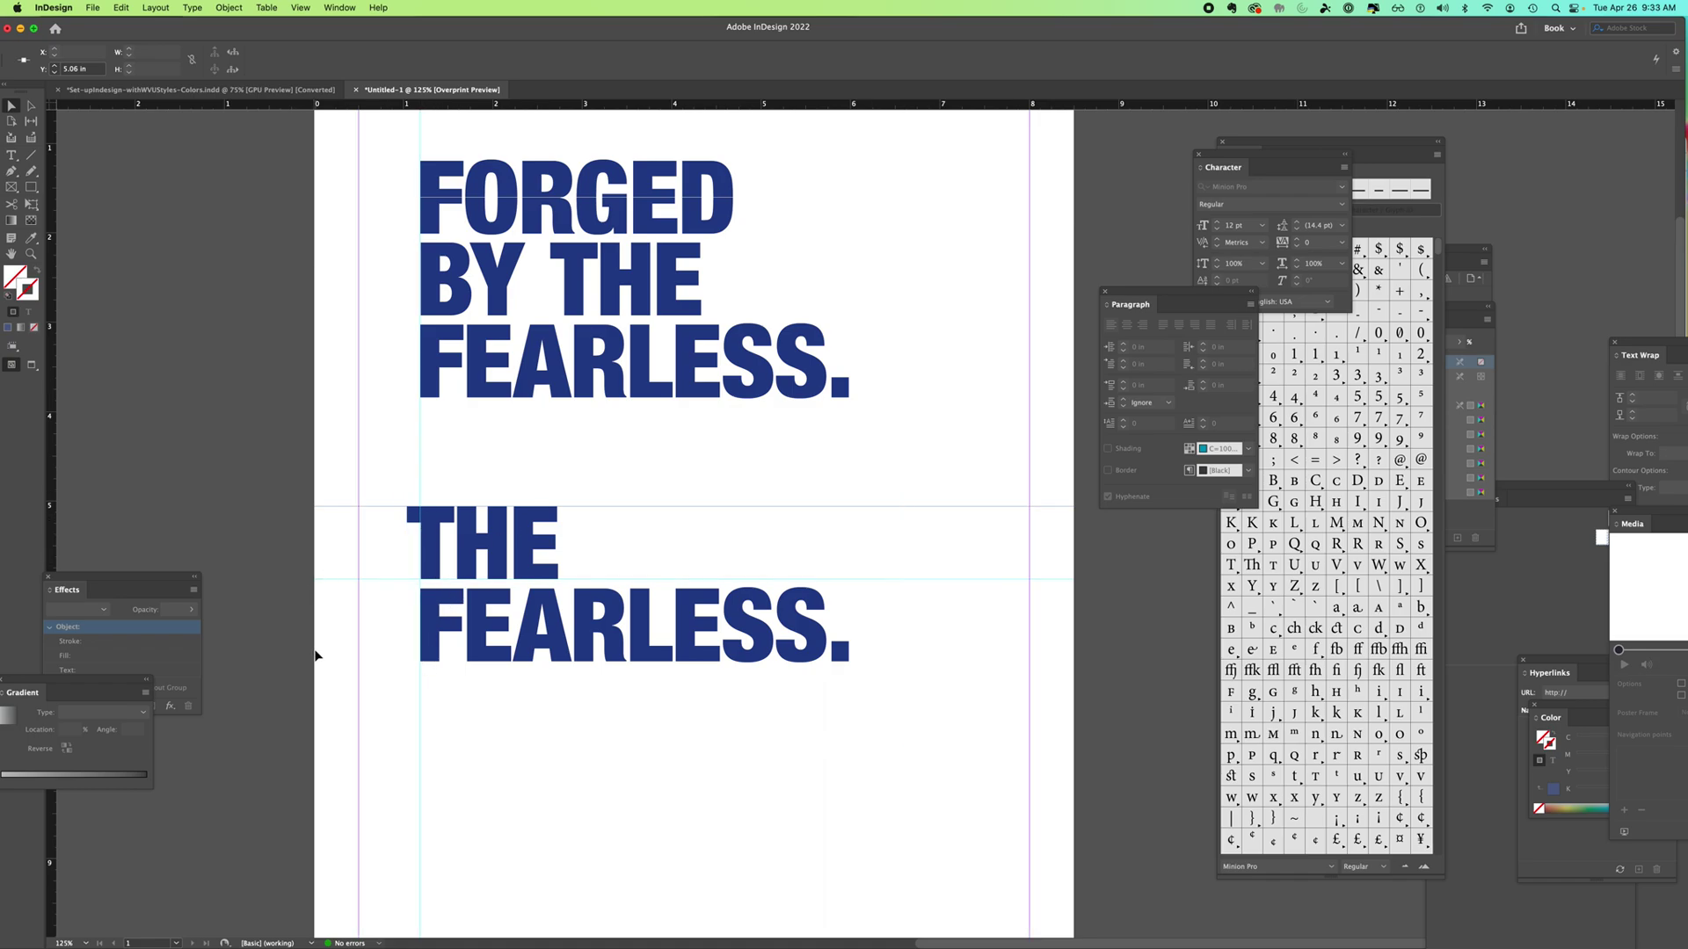
{"action": "left_click_drag", "start_coordinate": [1134, 299], "coordinate": [1056, 298]}
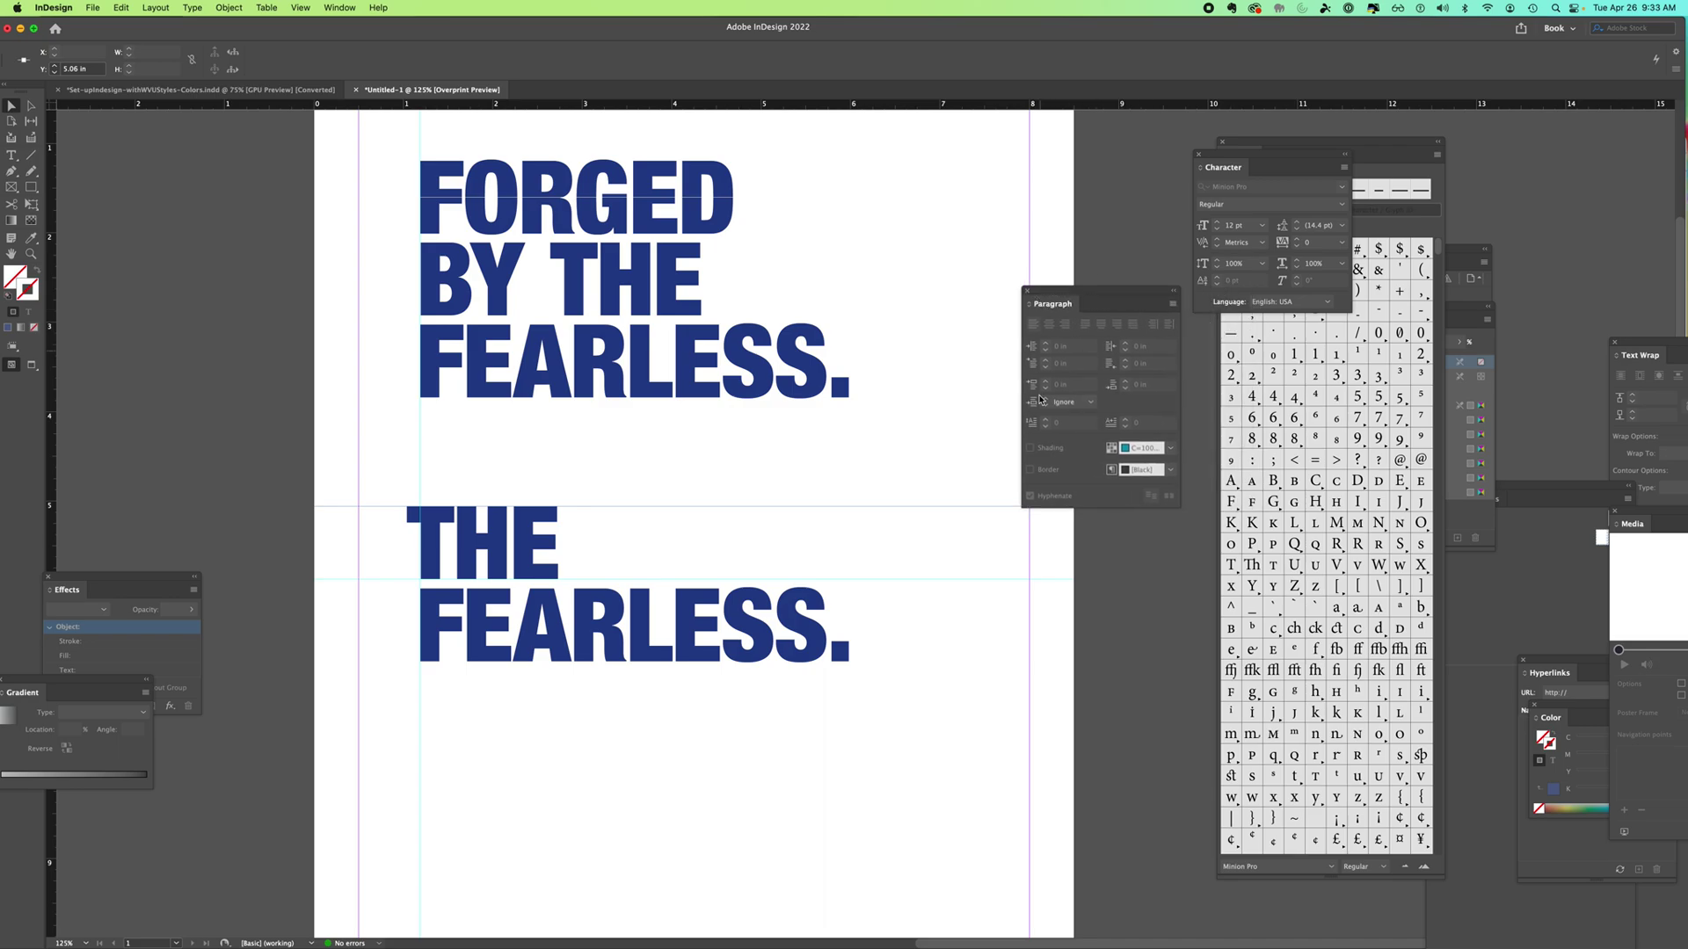